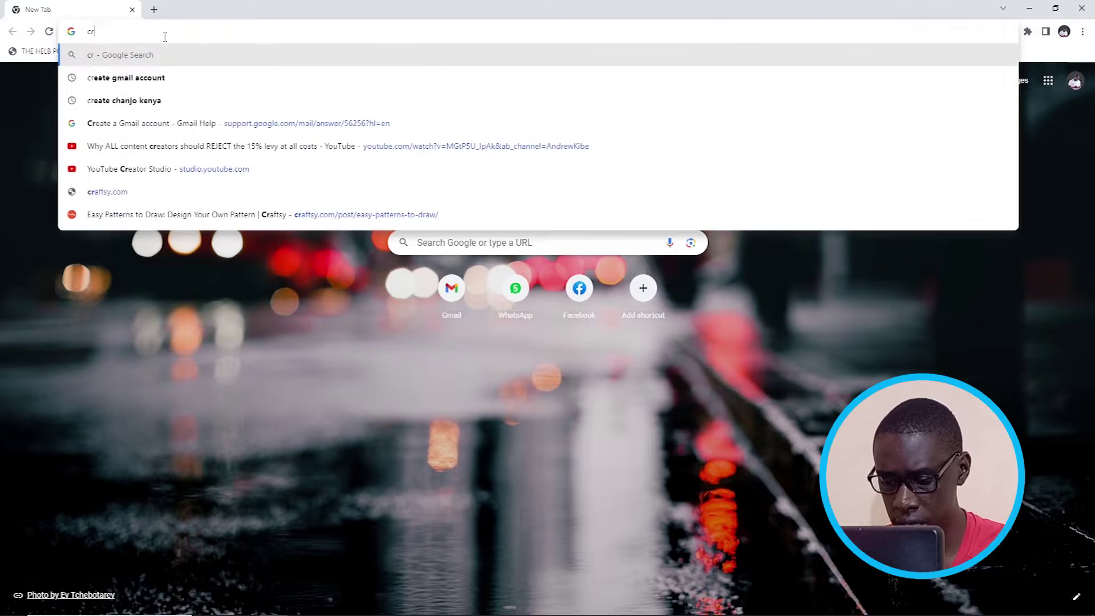
Search 'create gmail account' and start a new Google Account from the Gmail help article.
{"action": "type", "text": "eat"}
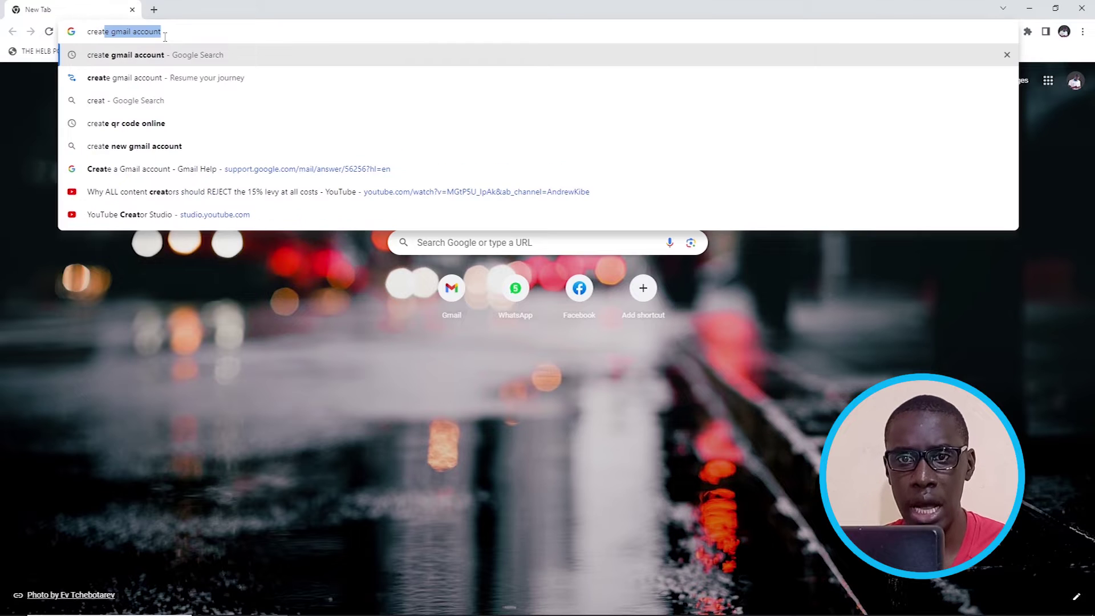
{"action": "key", "text": "Return"}
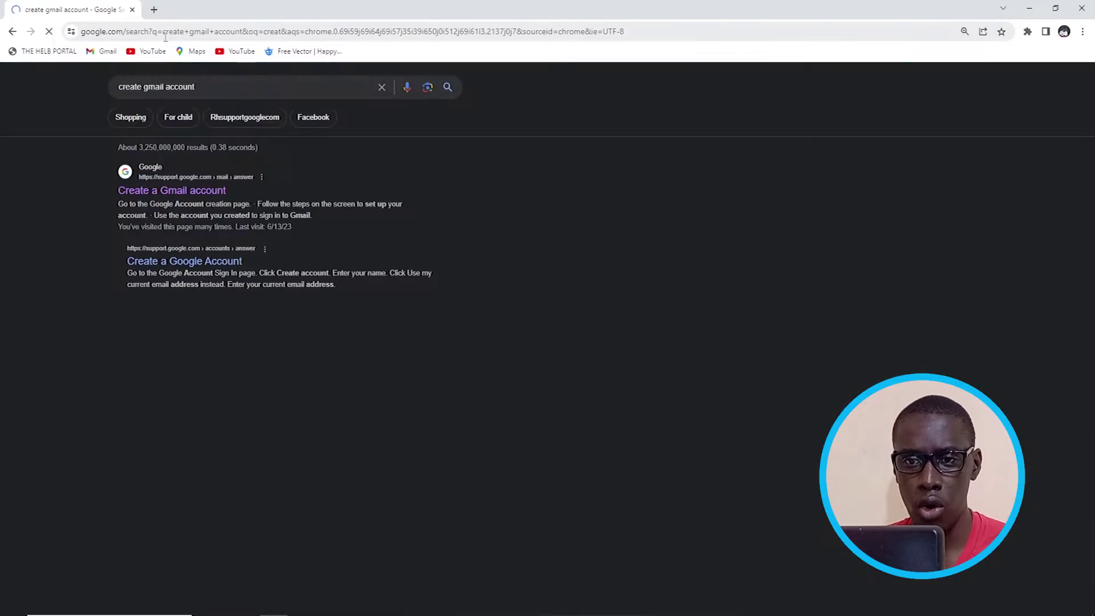
{"action": "left_click", "coordinate": [203, 191]}
{"action": "left_click", "coordinate": [173, 348]}
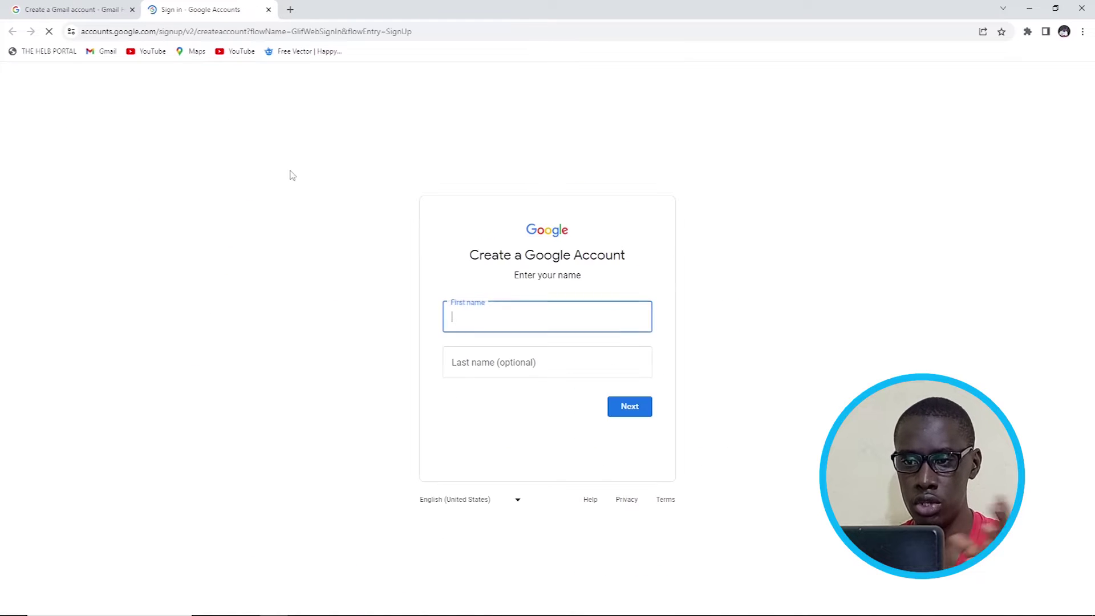
Enter the account holder's first and last name and continue.
{"action": "left_click", "coordinate": [453, 317]}
{"action": "left_click", "coordinate": [512, 363]}
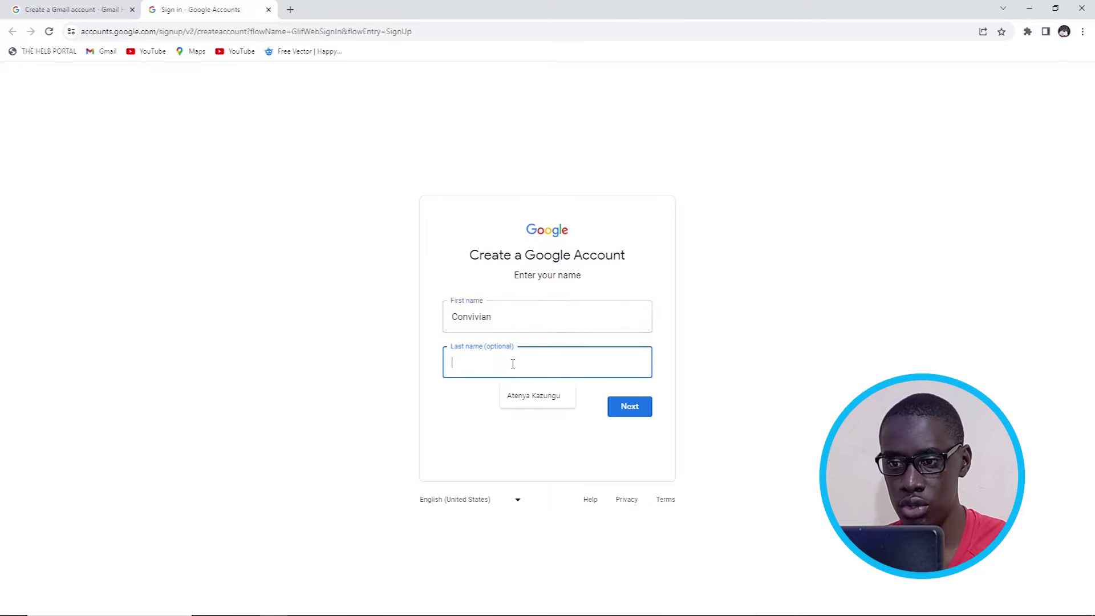
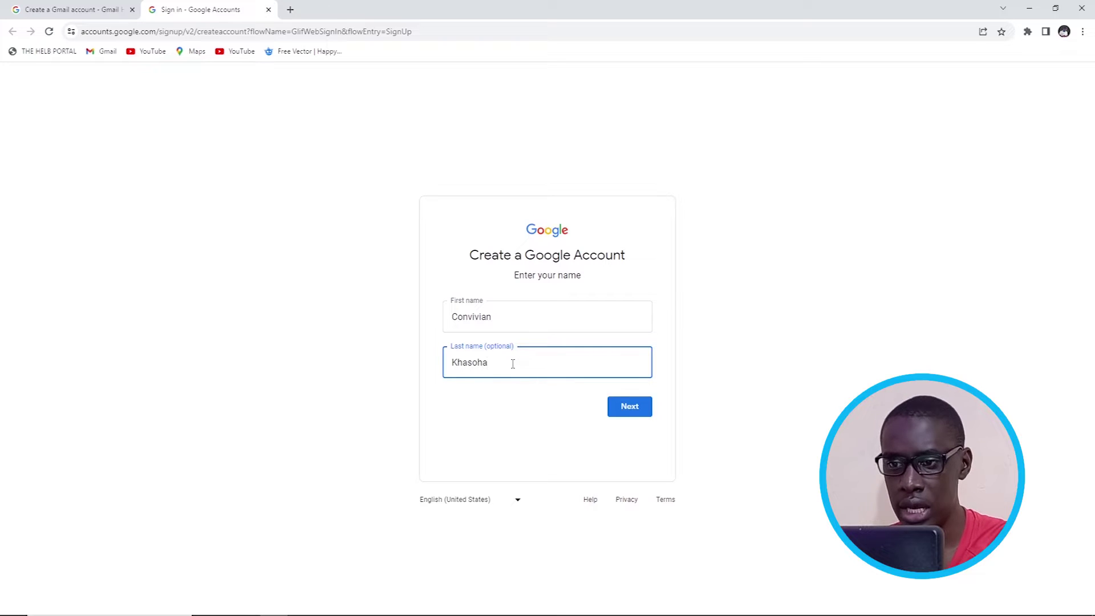
{"action": "left_click", "coordinate": [616, 406]}
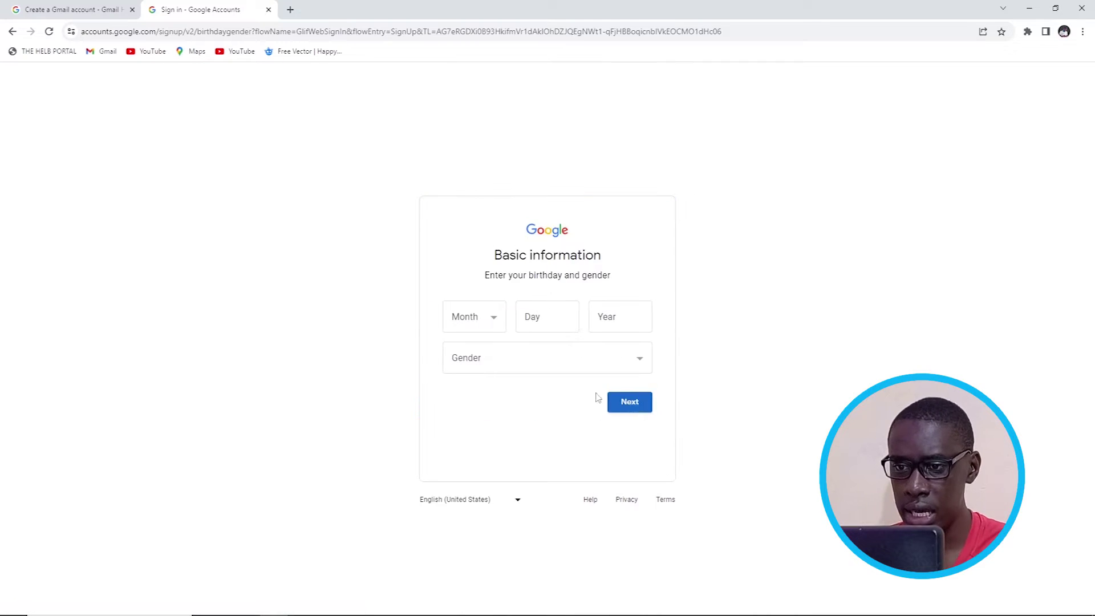
Set the birthday to February 01, 2004 and gender to Female.
{"action": "left_click", "coordinate": [493, 320]}
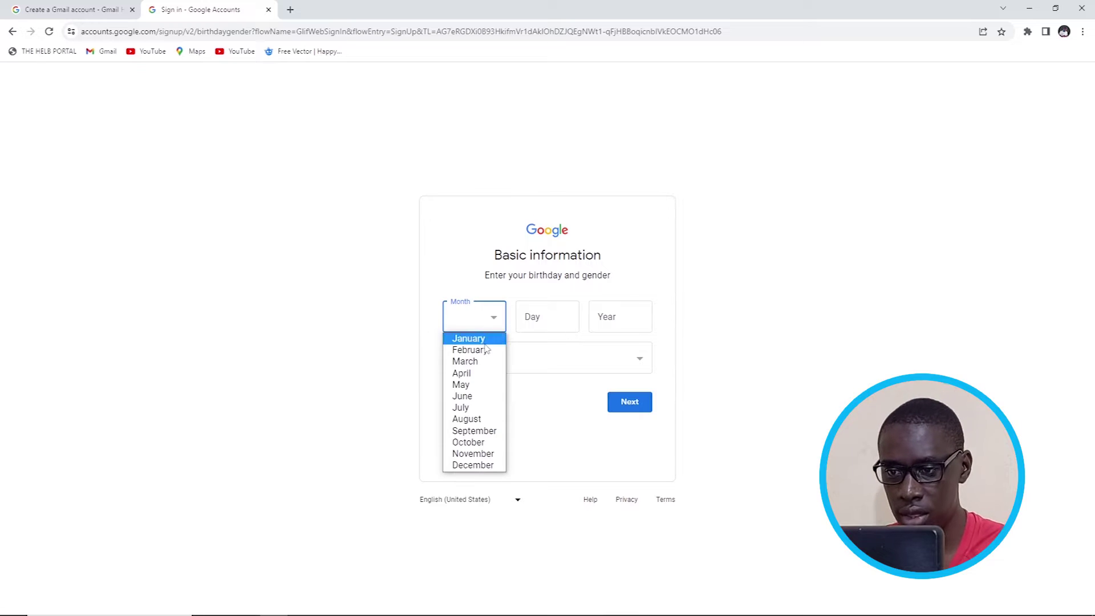
{"action": "left_click", "coordinate": [467, 349]}
{"action": "left_click", "coordinate": [543, 322]}
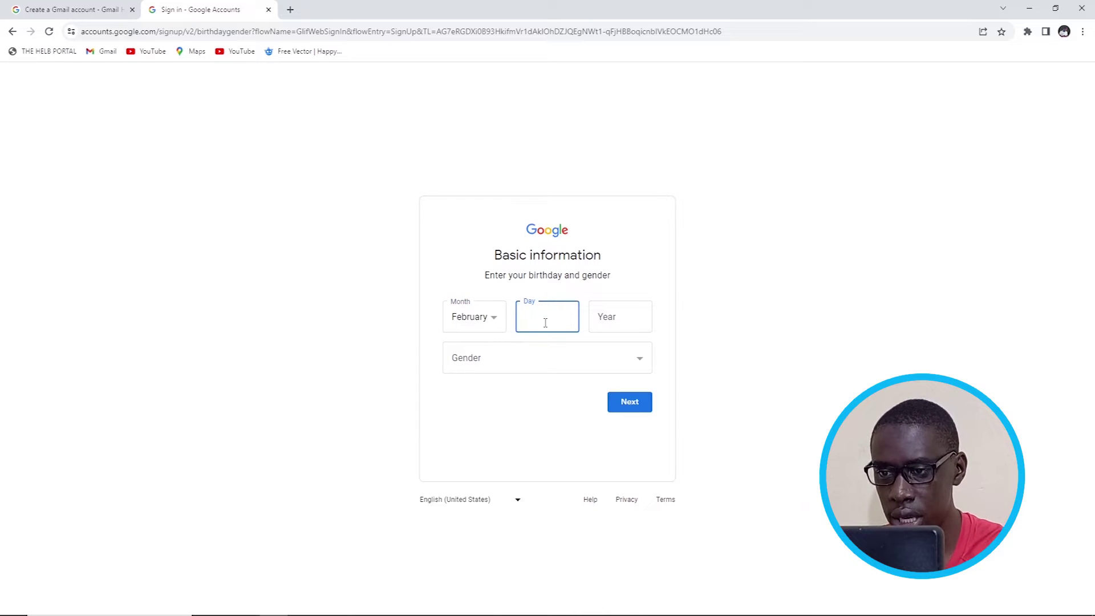
{"action": "left_click", "coordinate": [603, 313]}
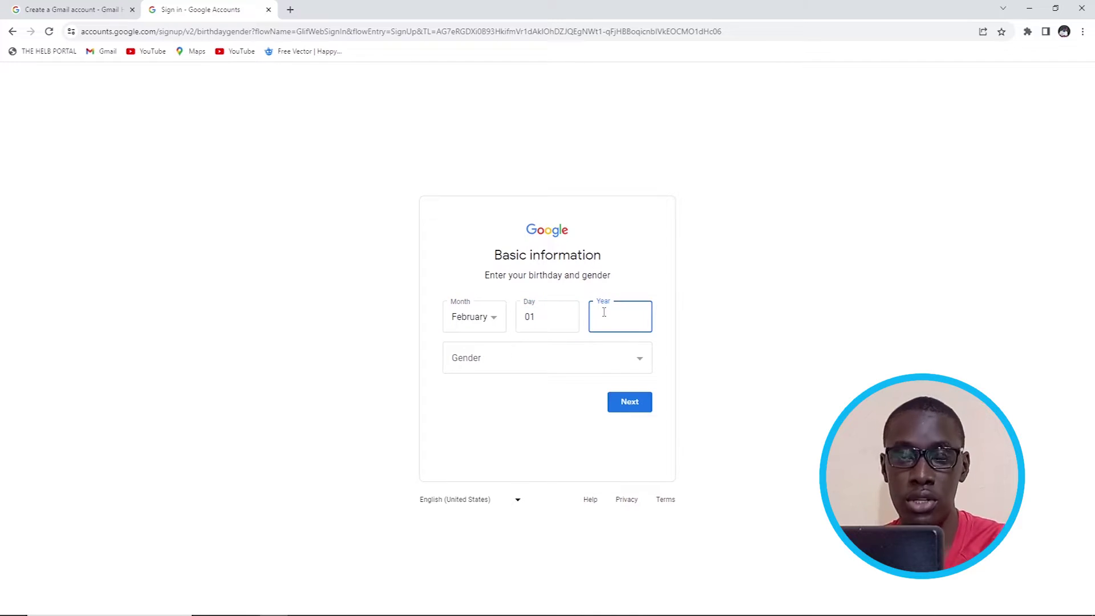
{"action": "type", "text": "2004"}
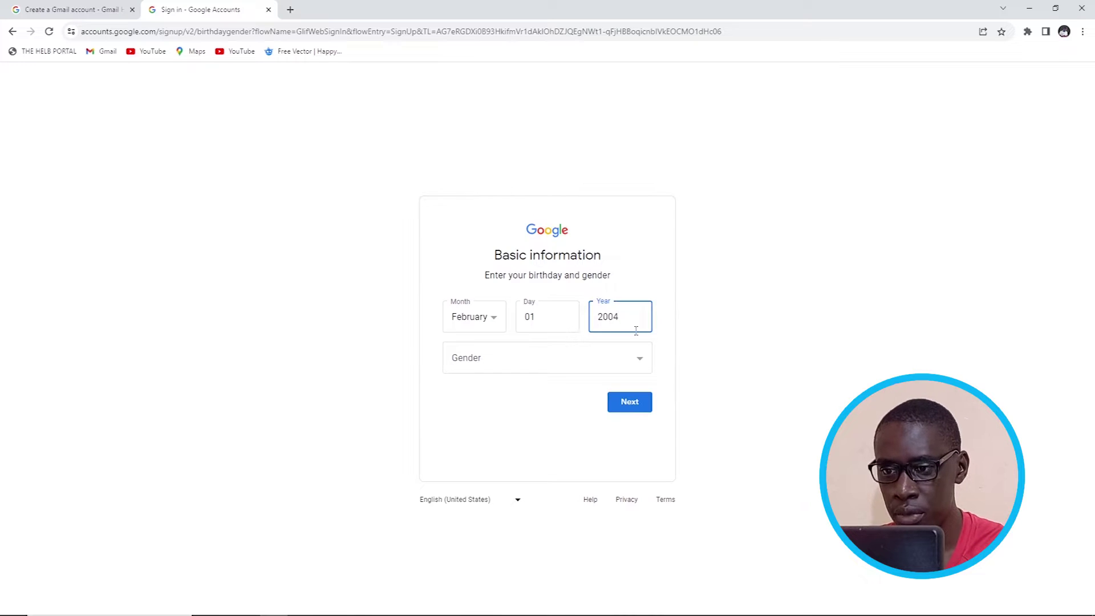
{"action": "left_click", "coordinate": [451, 368]}
{"action": "left_click", "coordinate": [546, 376]}
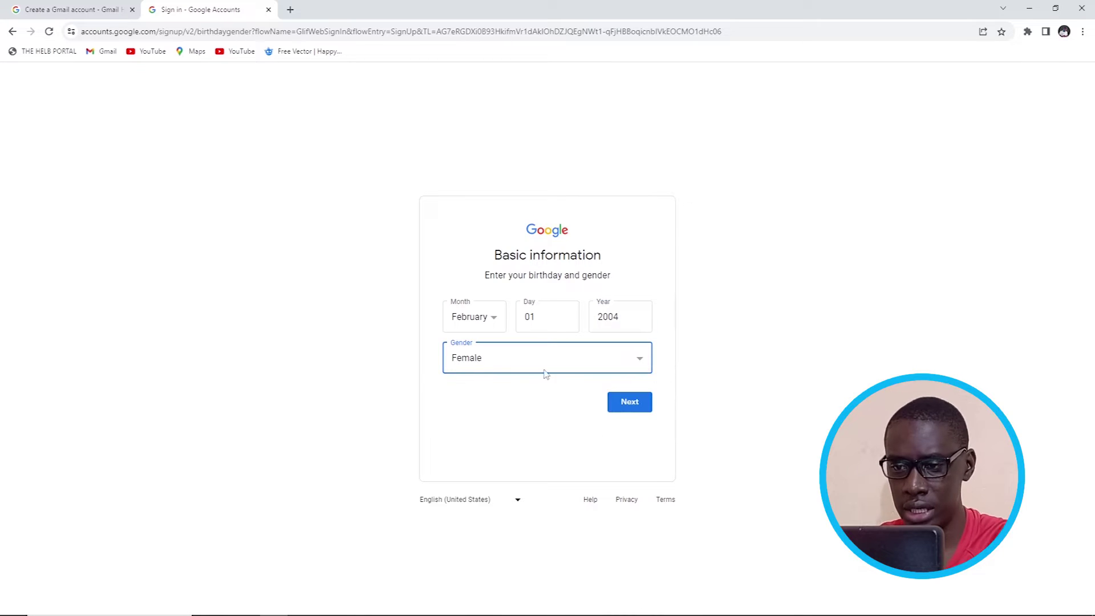
{"action": "left_click", "coordinate": [619, 411]}
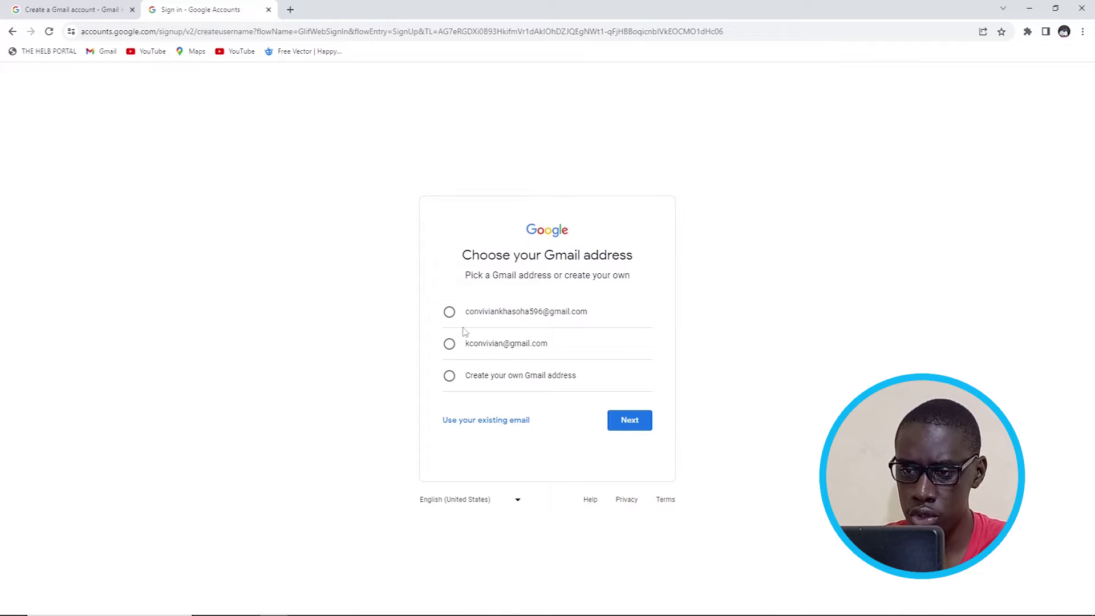
Choose a custom Gmail address, enter the desired username, and submit it.
{"action": "left_click", "coordinate": [449, 376]}
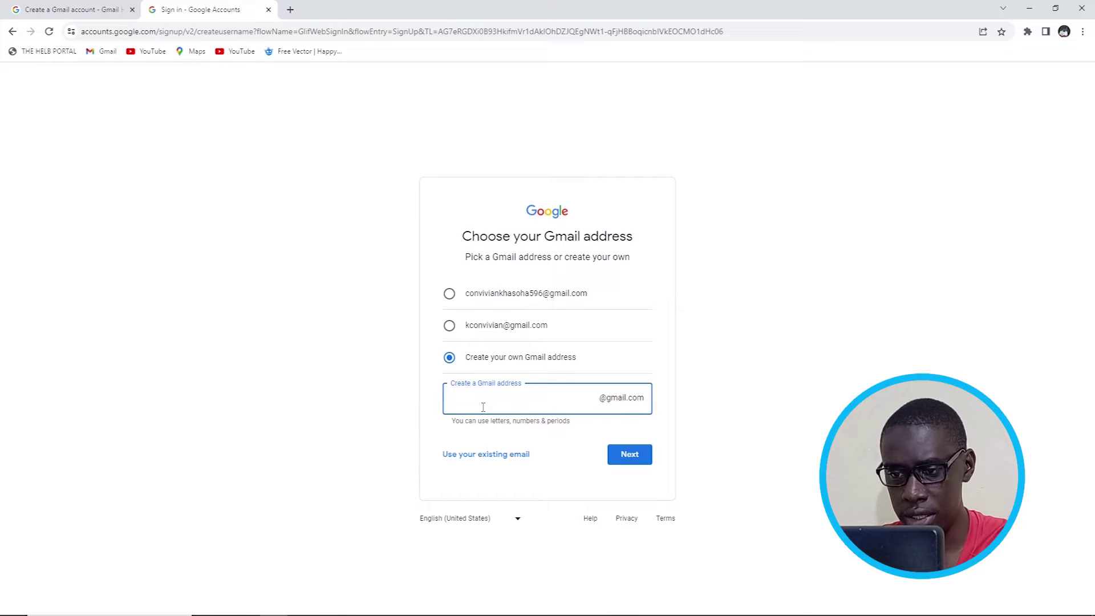
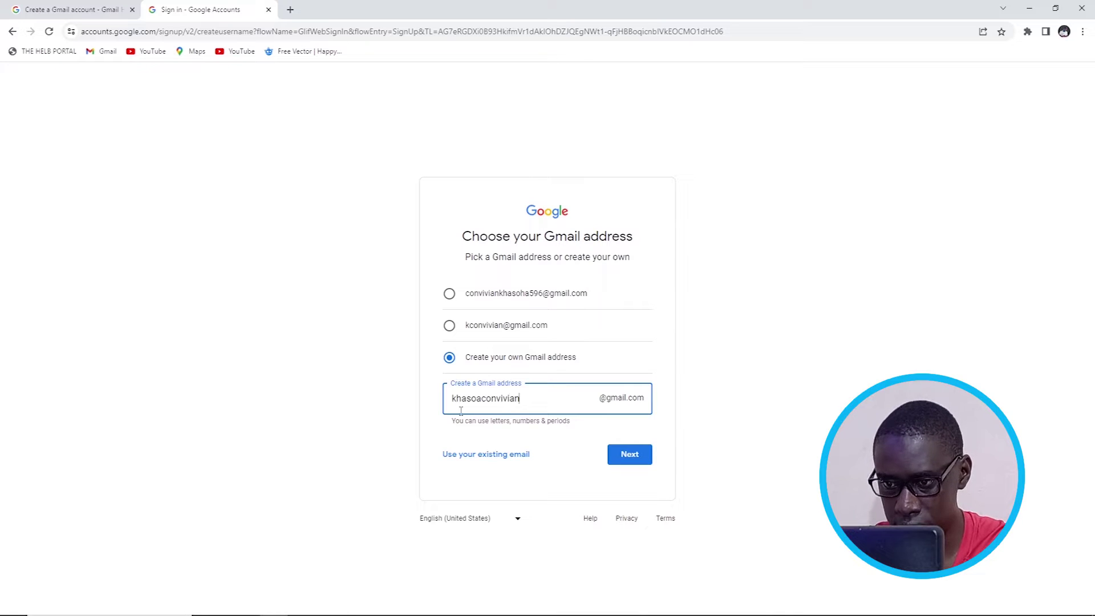
{"action": "left_click", "coordinate": [577, 446]}
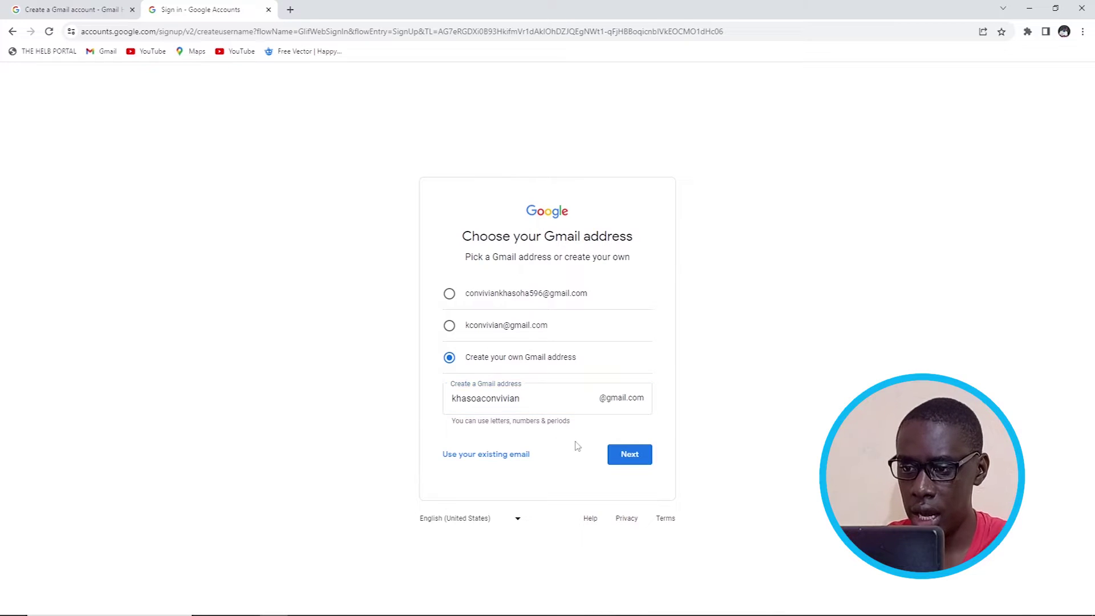
{"action": "left_click", "coordinate": [629, 455]}
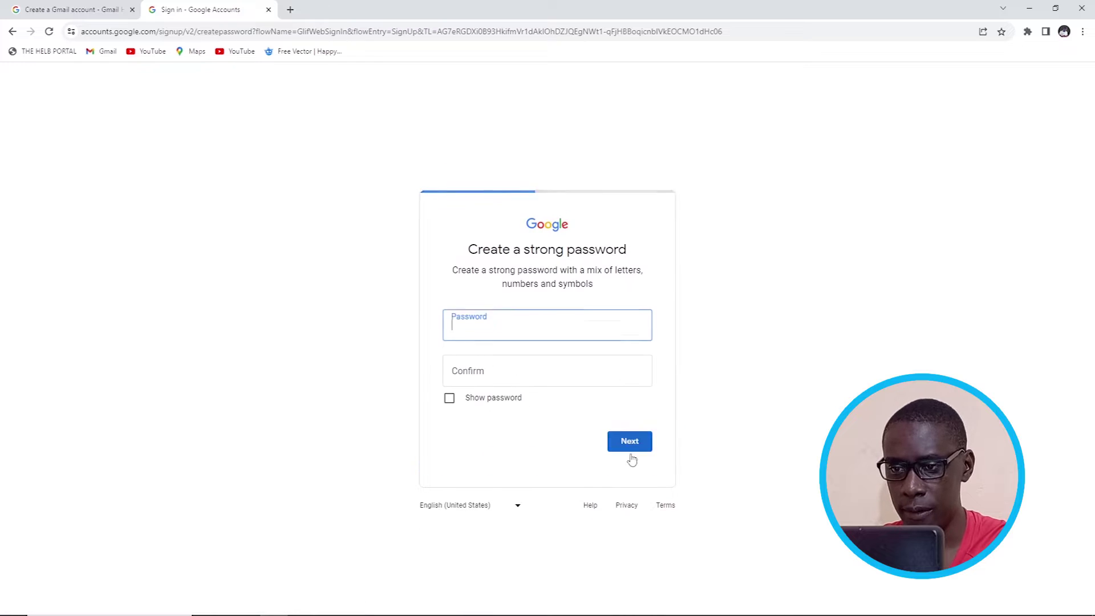
Set and confirm the account password, then begin entering the phone number.
{"action": "left_click", "coordinate": [484, 322]}
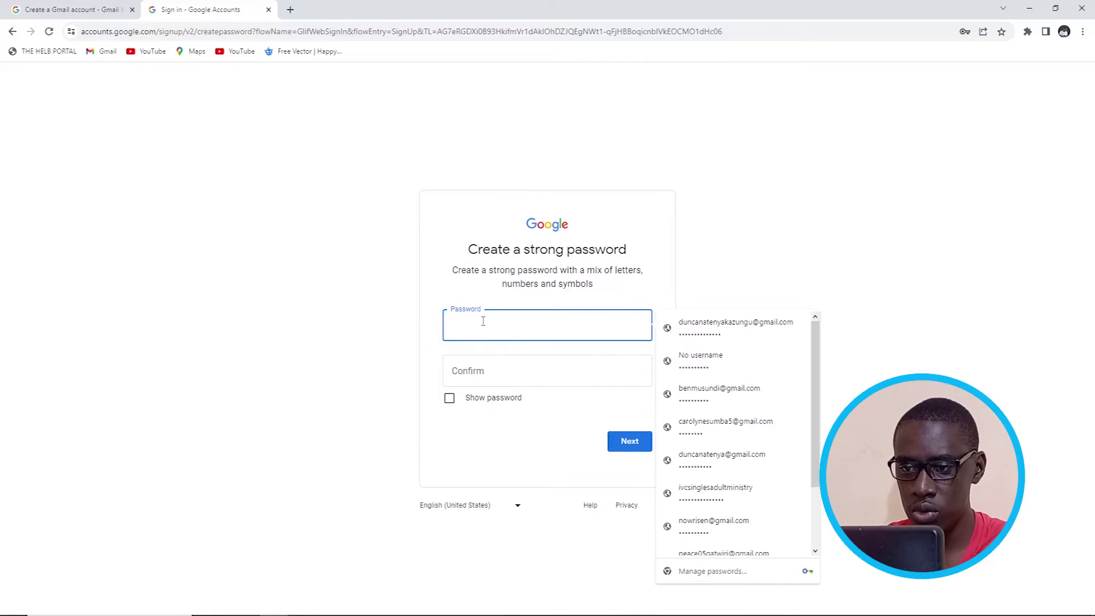
{"action": "type", "text": "••"}
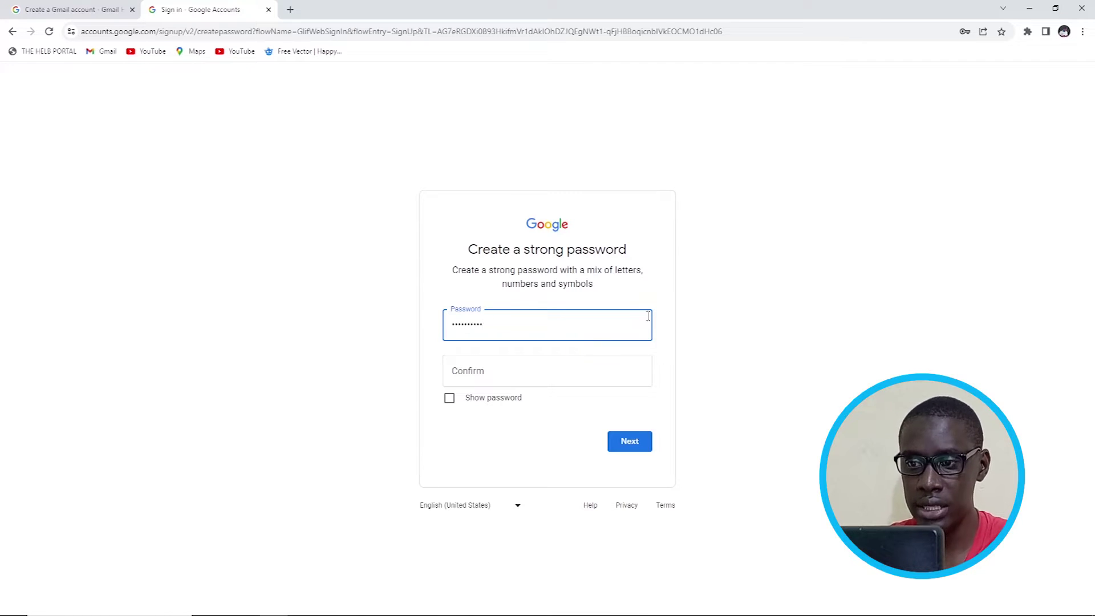
{"action": "left_click", "coordinate": [520, 370]}
{"action": "type", "text": "••"}
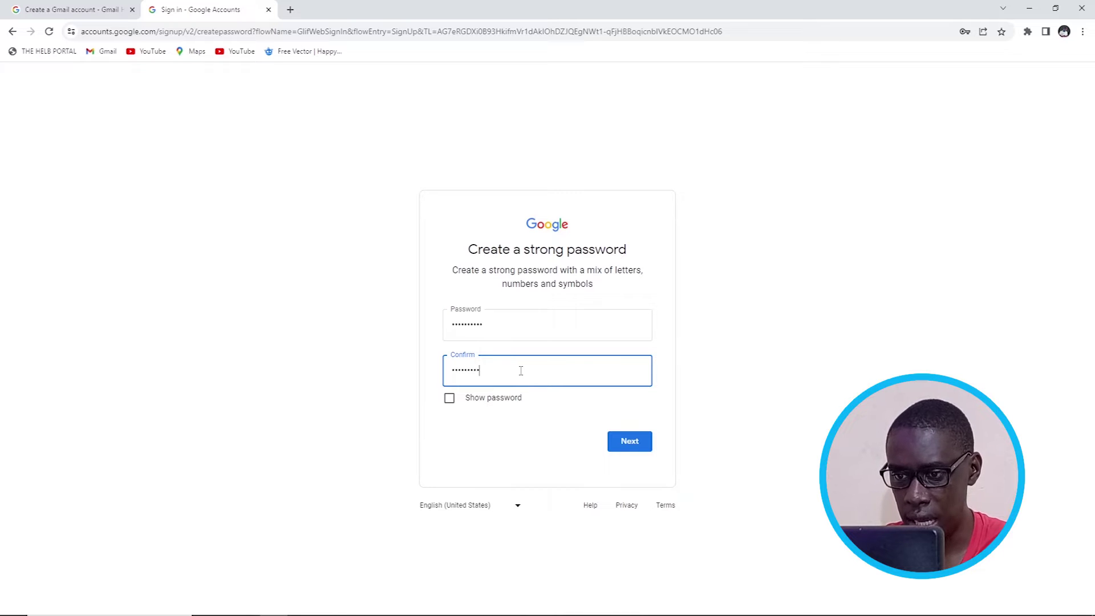
{"action": "left_click", "coordinate": [629, 446]}
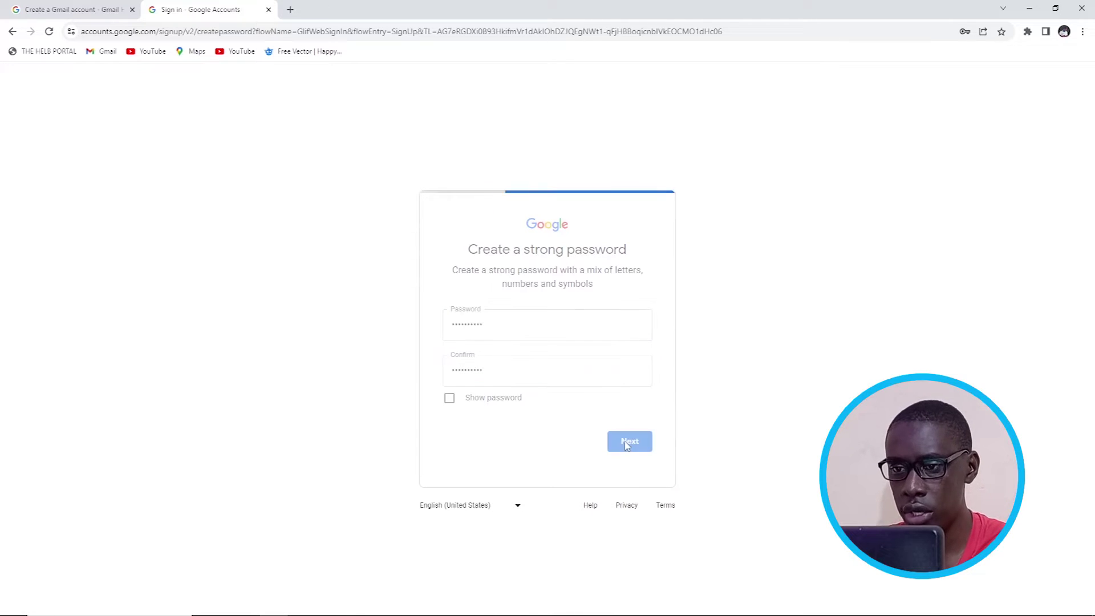
{"action": "type", "text": "0113"}
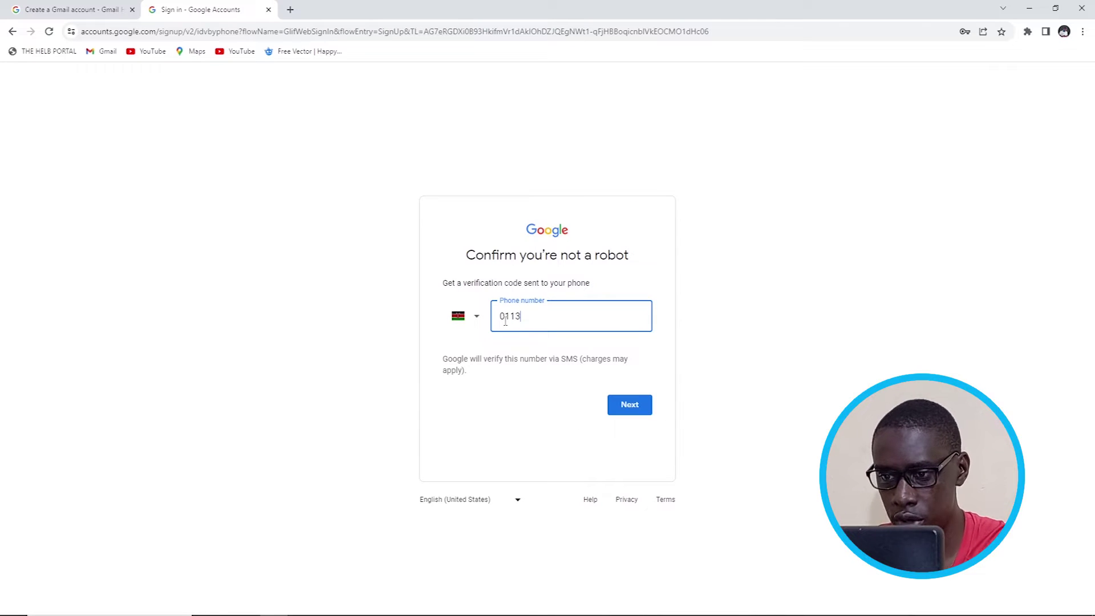
{"action": "type", "text": "55"}
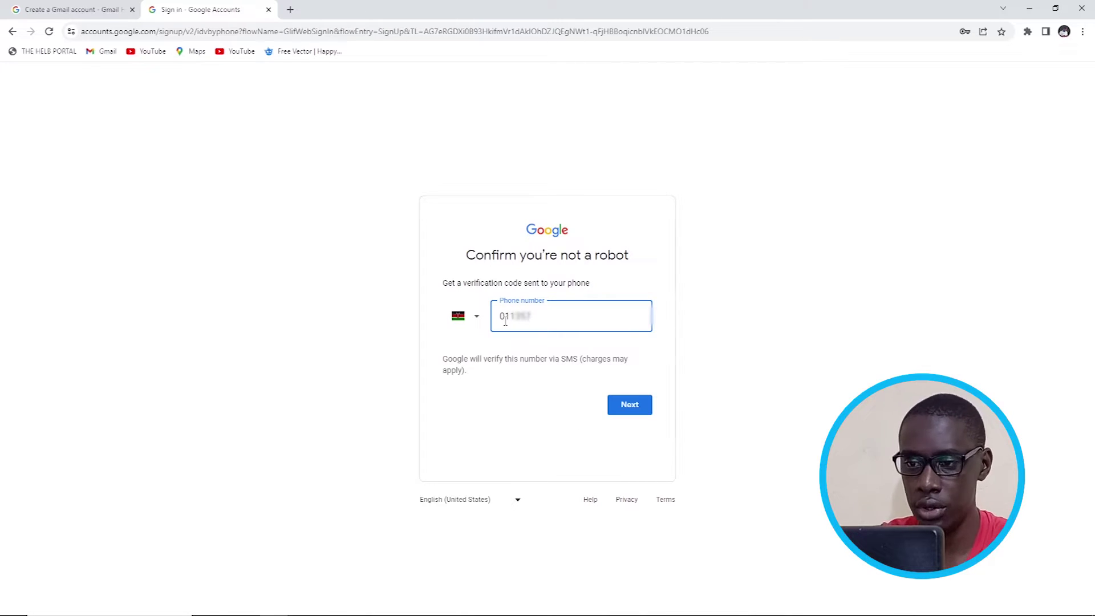
{"action": "type", "text": "13"}
Submit the phone number and enter the texted verification code.
{"action": "left_click", "coordinate": [628, 412]}
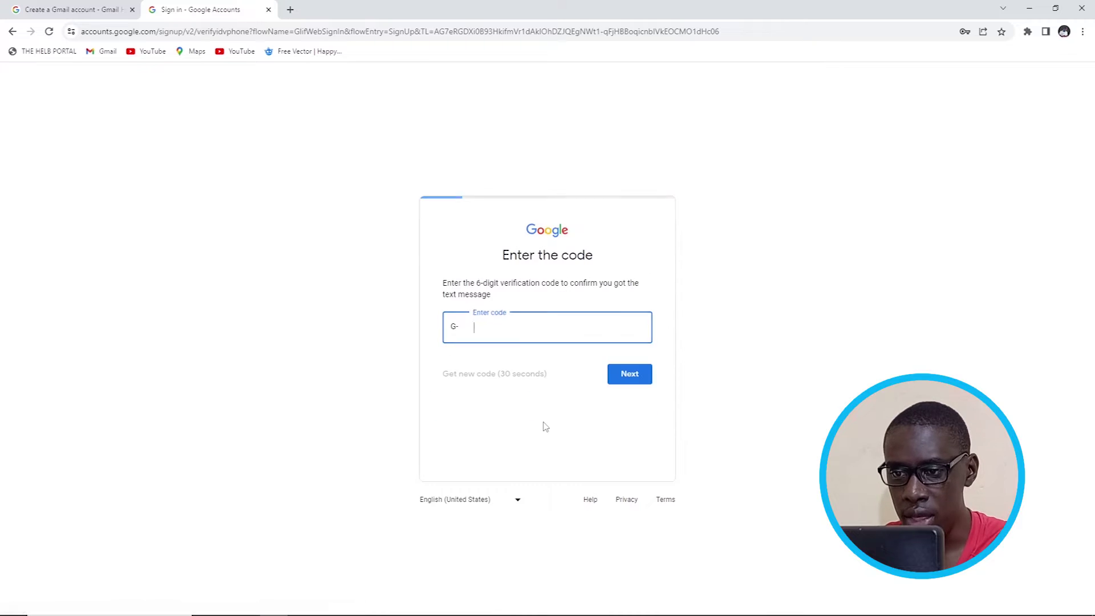
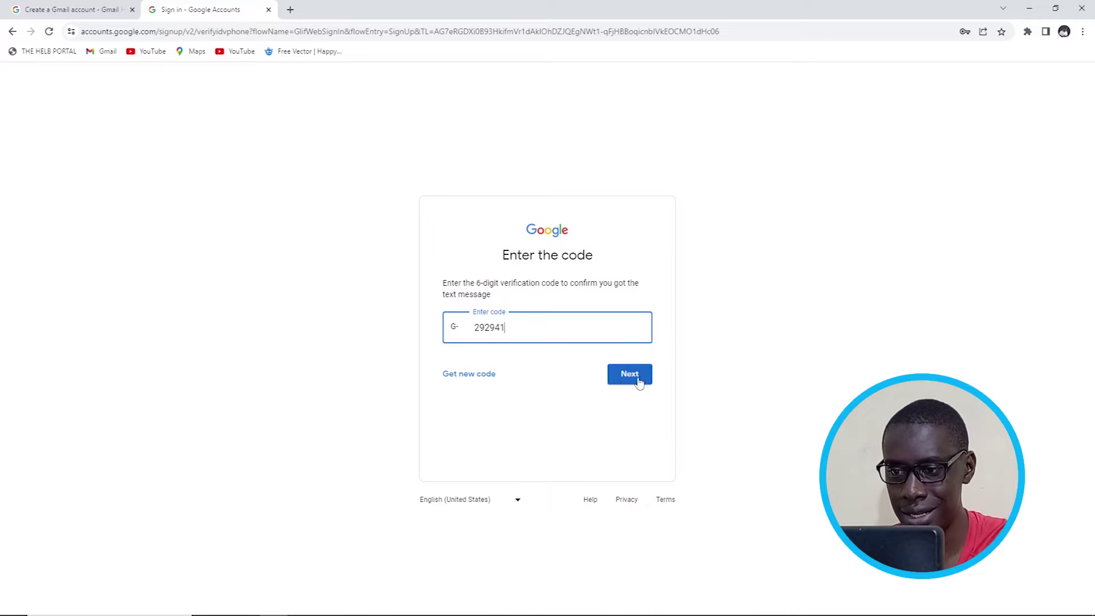
{"action": "left_click", "coordinate": [637, 381]}
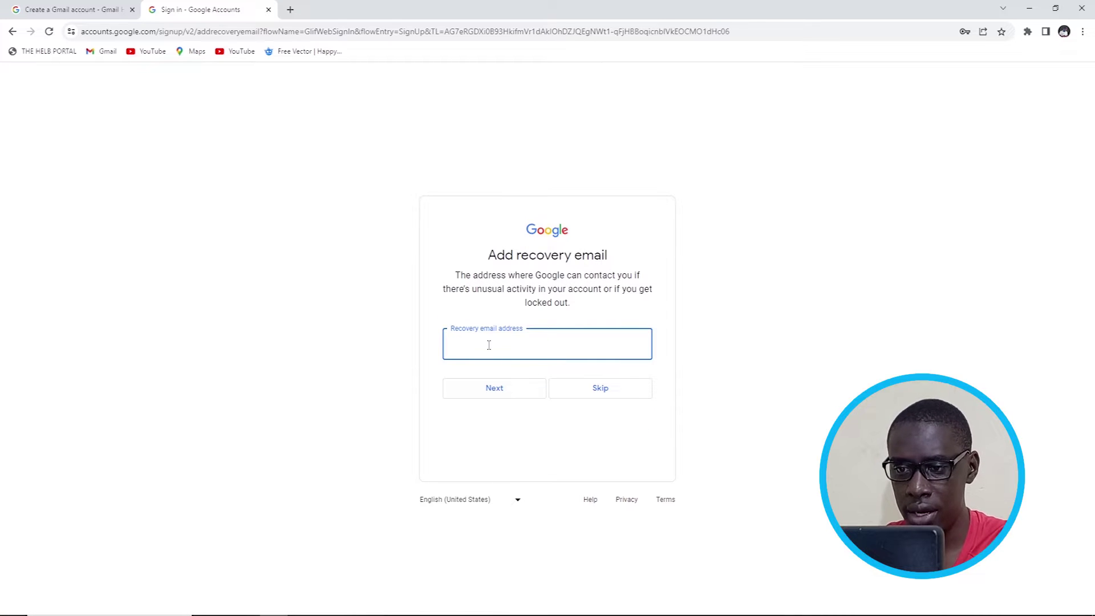
Skip the recovery email, allow the phone number across Google services, and agree to the terms.
{"action": "left_click", "coordinate": [580, 391]}
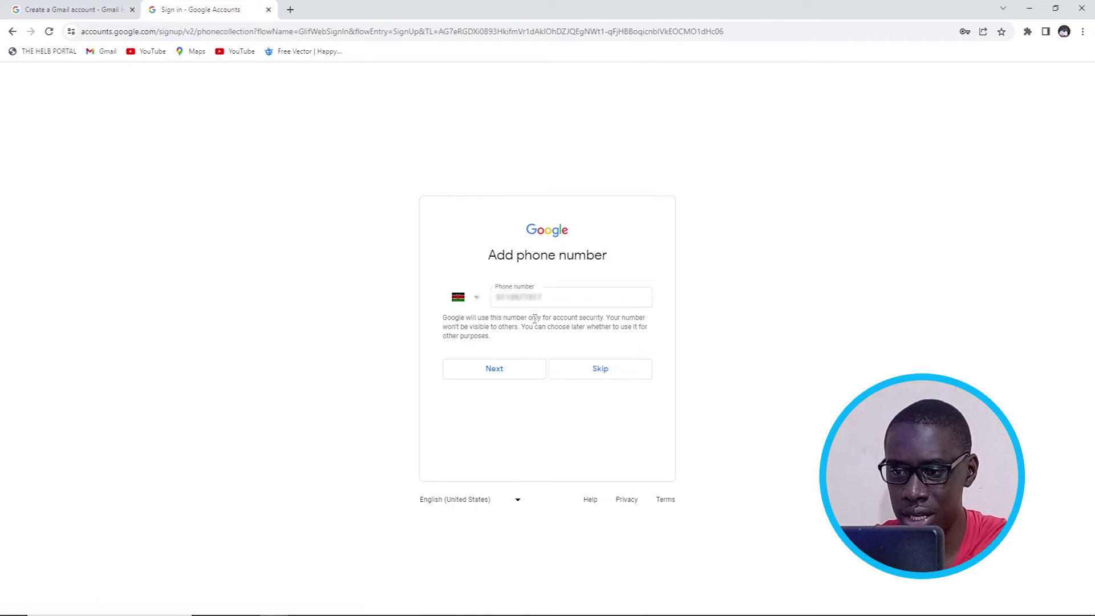
{"action": "left_click", "coordinate": [491, 371]}
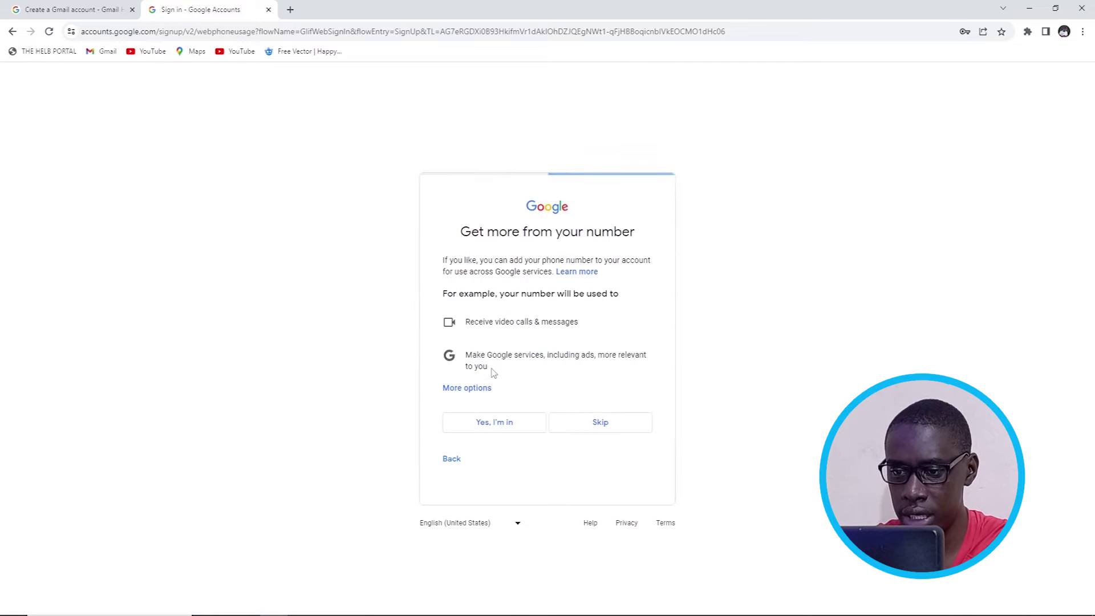
{"action": "left_click", "coordinate": [521, 424]}
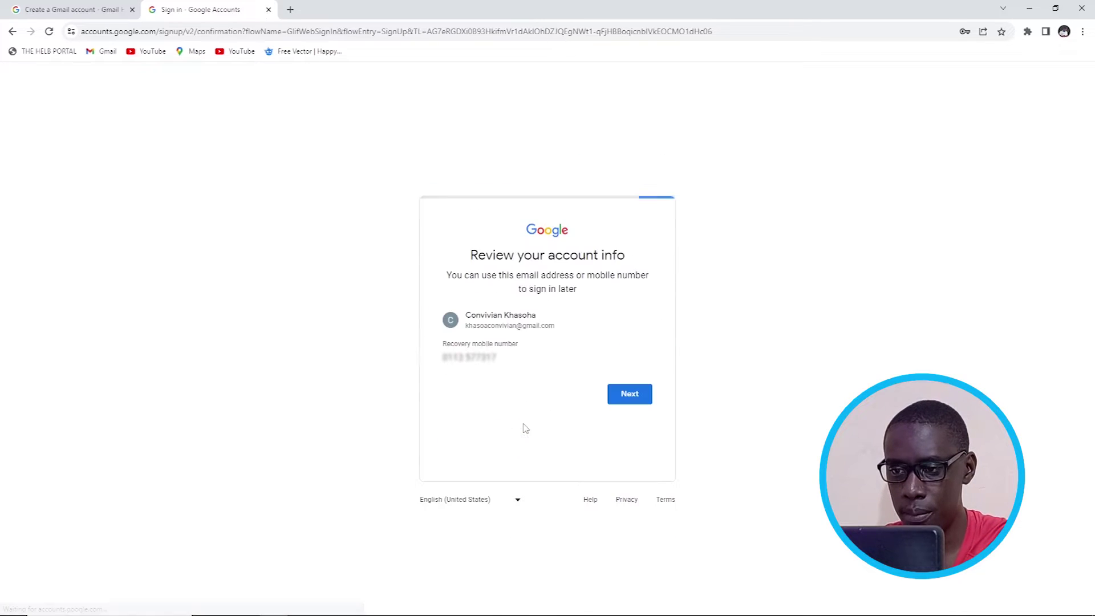
{"action": "left_click", "coordinate": [626, 396]}
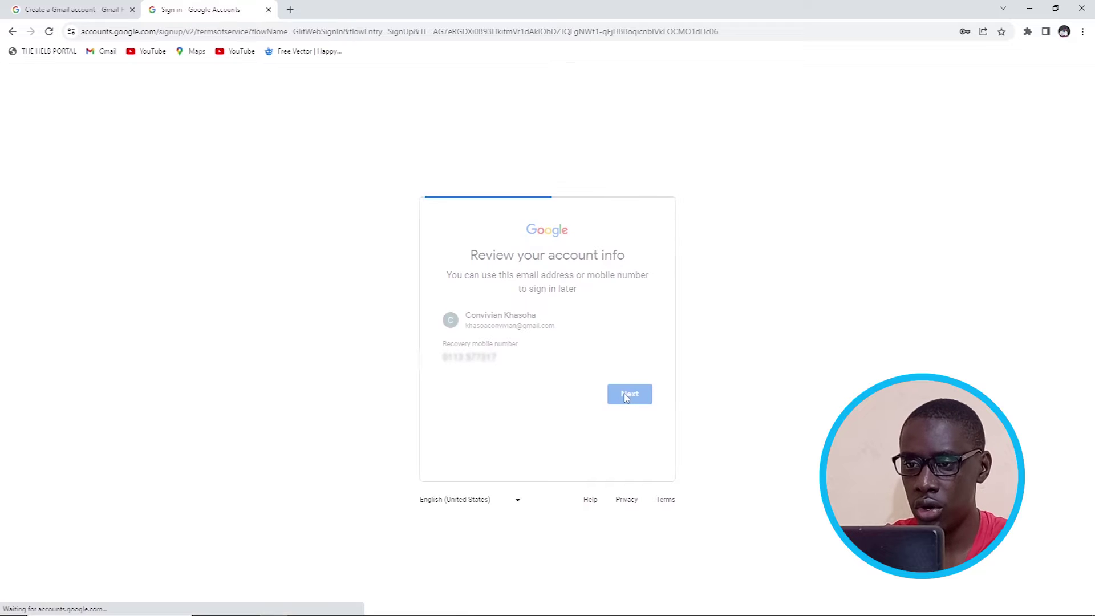
{"action": "scroll", "coordinate": [625, 396], "scroll_direction": "down", "scroll_amount": 6}
{"action": "left_click", "coordinate": [627, 536]}
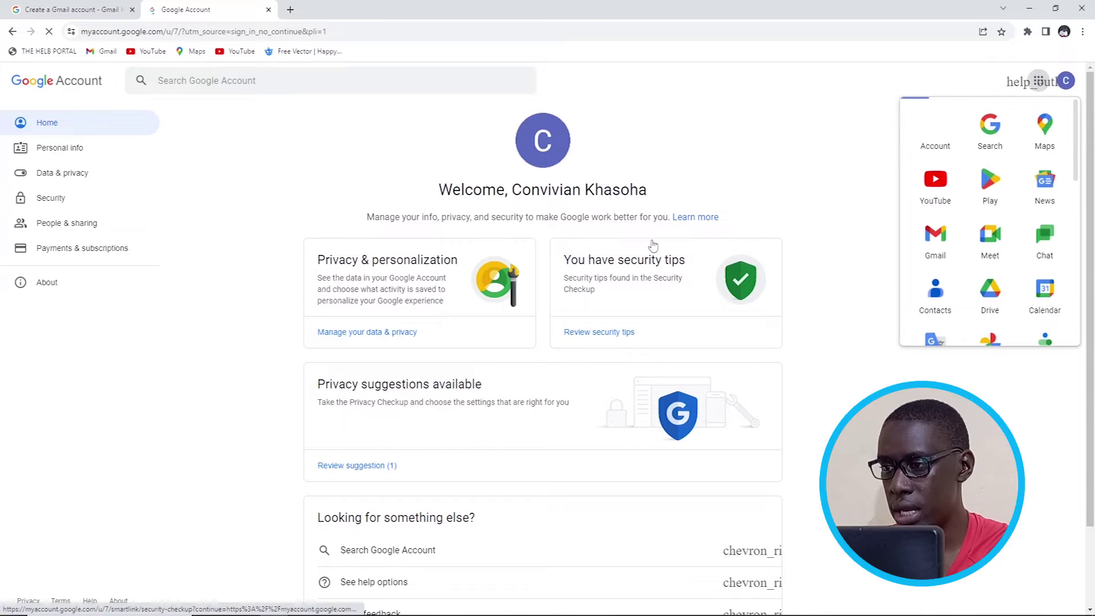
Open the new account's Gmail inbox, then start a new tab toward the iTax address.
{"action": "left_click", "coordinate": [936, 237]}
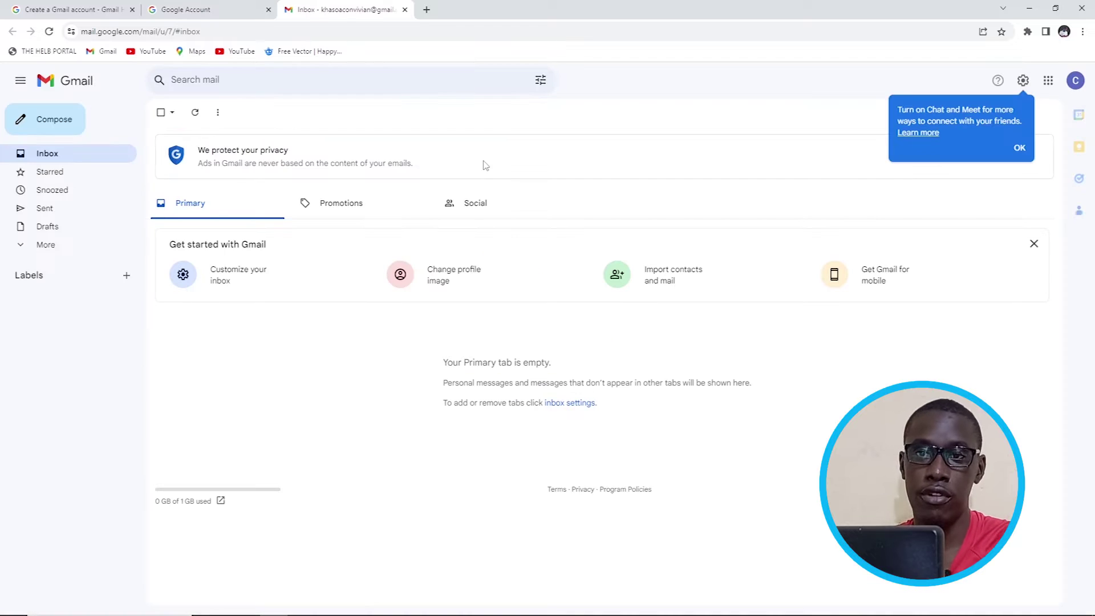
{"action": "left_click", "coordinate": [426, 10]}
{"action": "type", "text": "ita"}
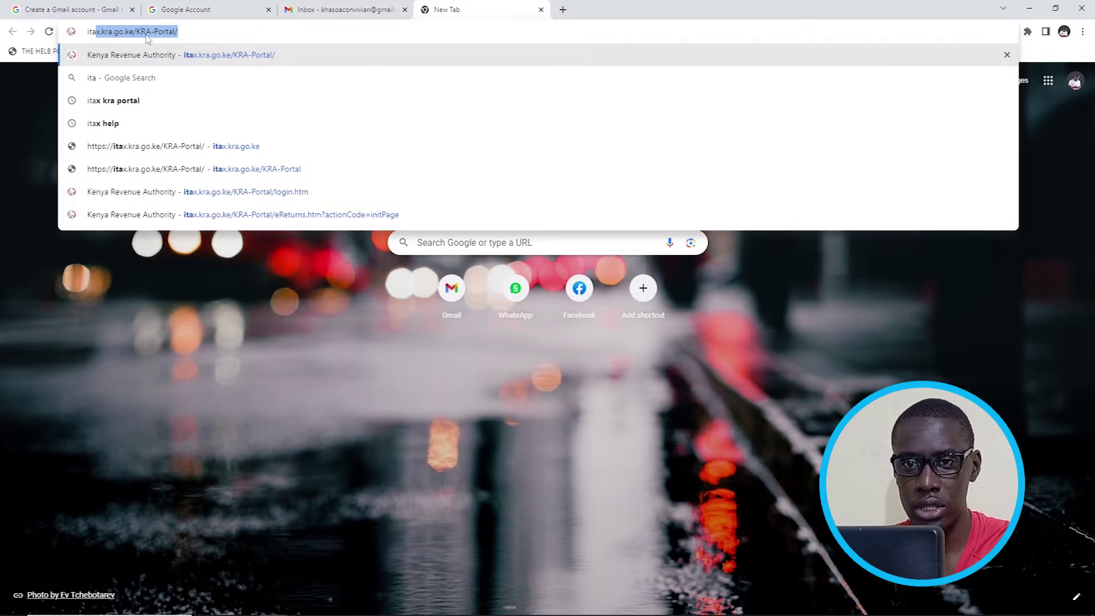
Load itax.kra.go.ke/KRA-Portal/ and choose New PIN Registration.
{"action": "left_click", "coordinate": [213, 30]}
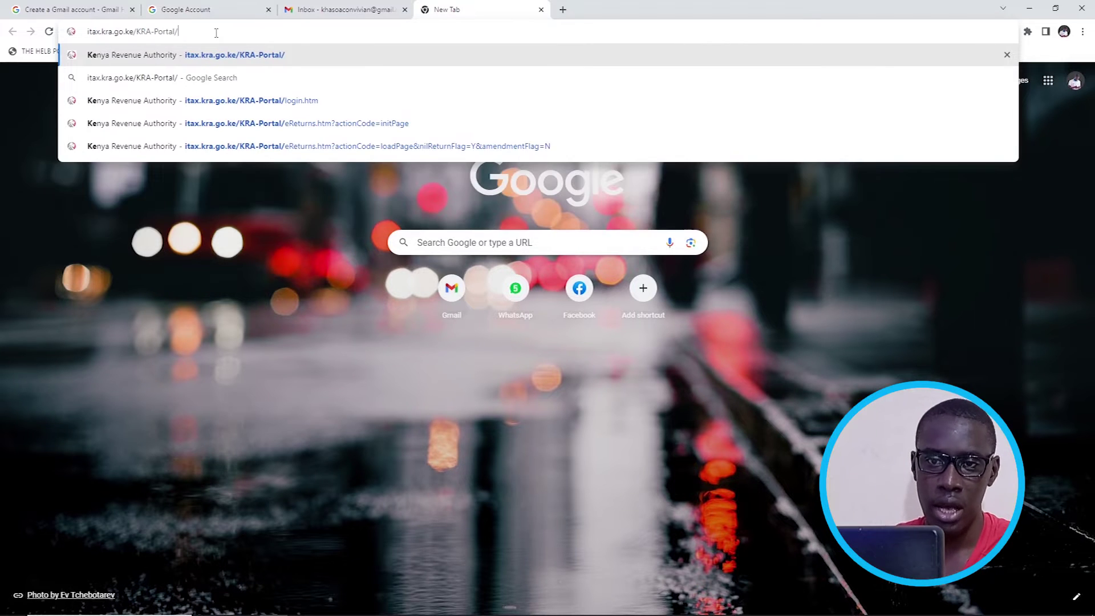
{"action": "key", "text": "Return"}
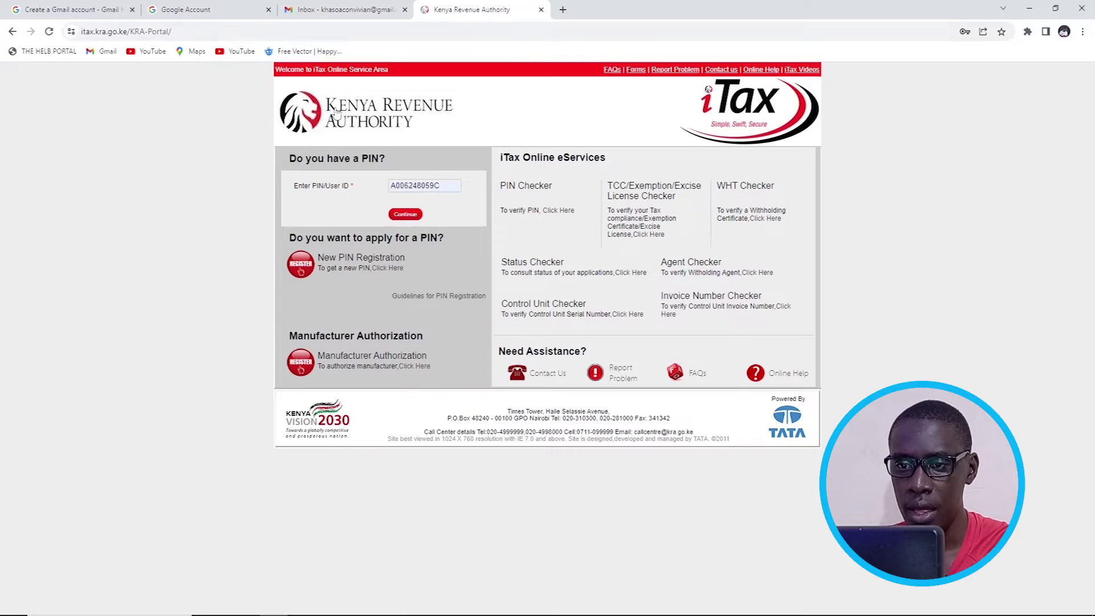
{"action": "left_click", "coordinate": [300, 271]}
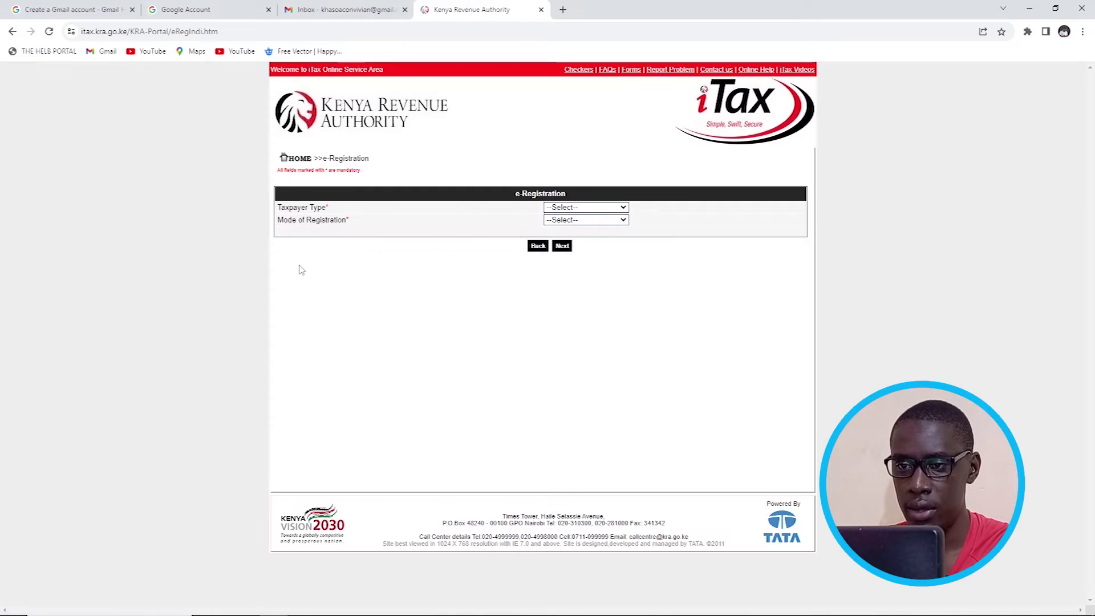
Choose Individual taxpayer type and Online Form registration mode, then proceed.
{"action": "left_click", "coordinate": [588, 208]}
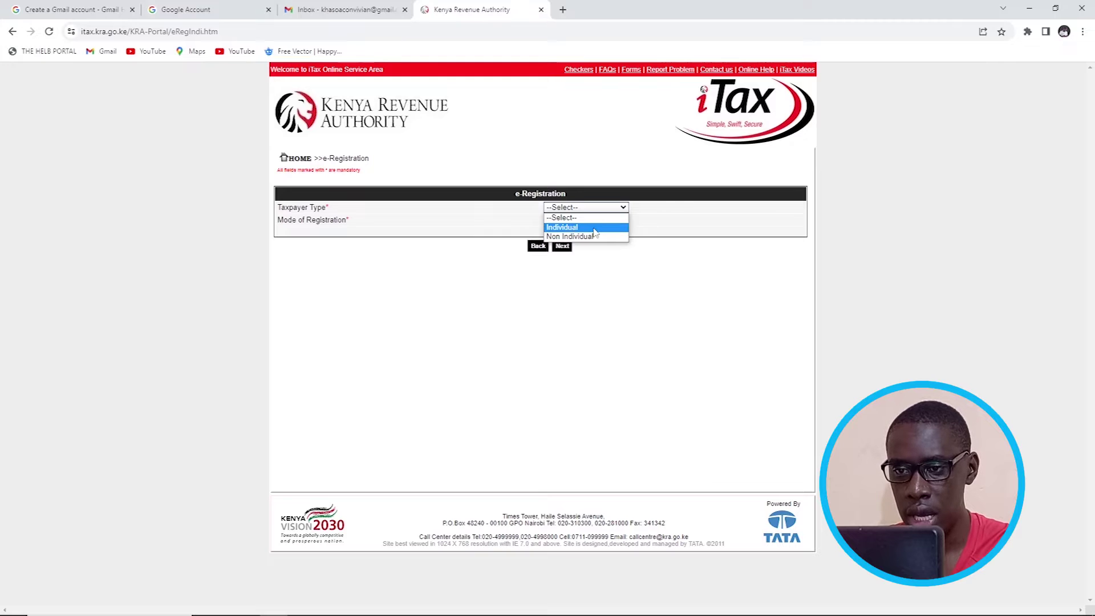
{"action": "left_click", "coordinate": [594, 228]}
{"action": "left_click", "coordinate": [586, 221]}
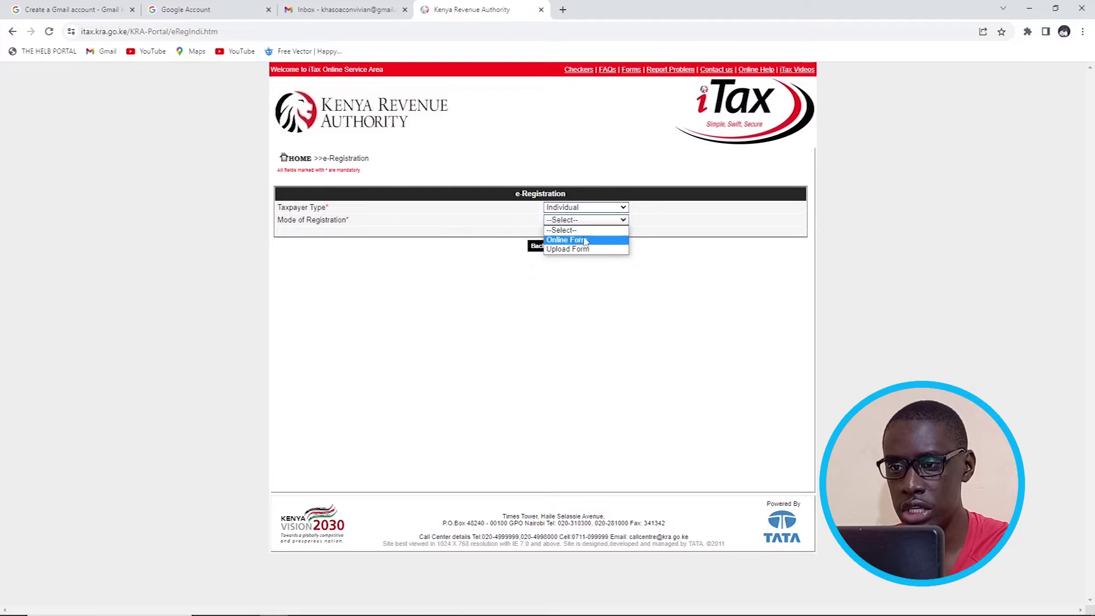
{"action": "left_click", "coordinate": [585, 240]}
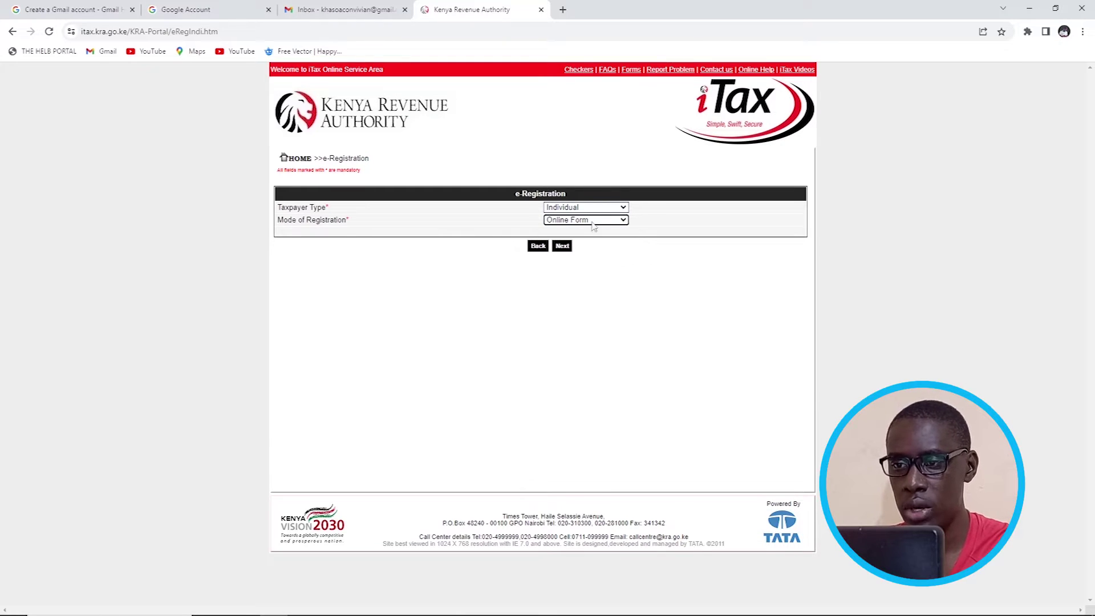
{"action": "left_click", "coordinate": [563, 247]}
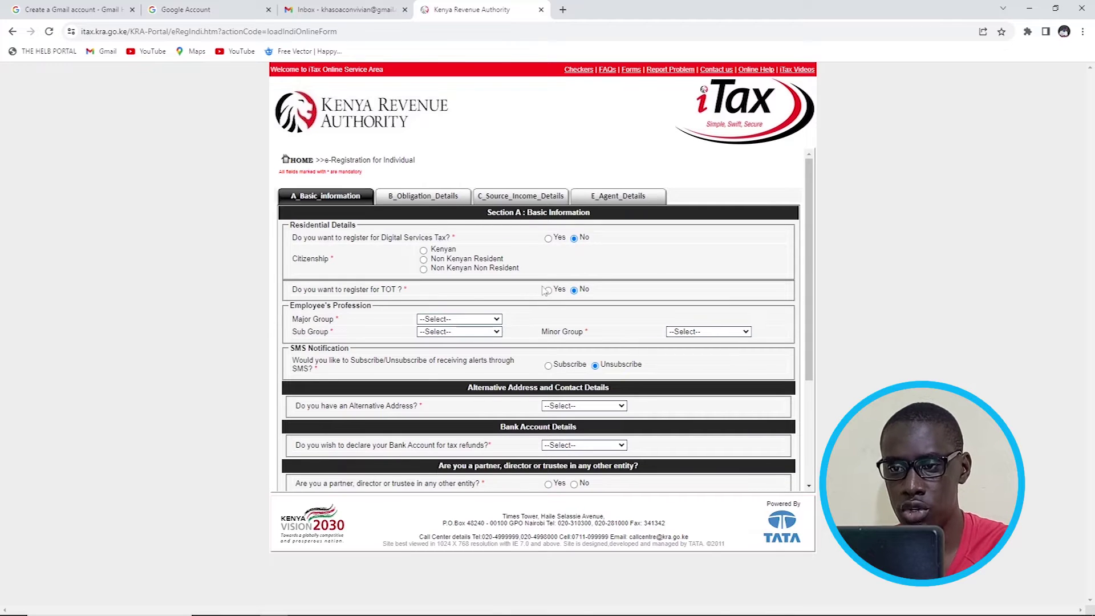
{"action": "scroll", "coordinate": [409, 294], "scroll_direction": "down", "scroll_amount": 3}
{"action": "scroll", "coordinate": [408, 293], "scroll_direction": "up", "scroll_amount": 3}
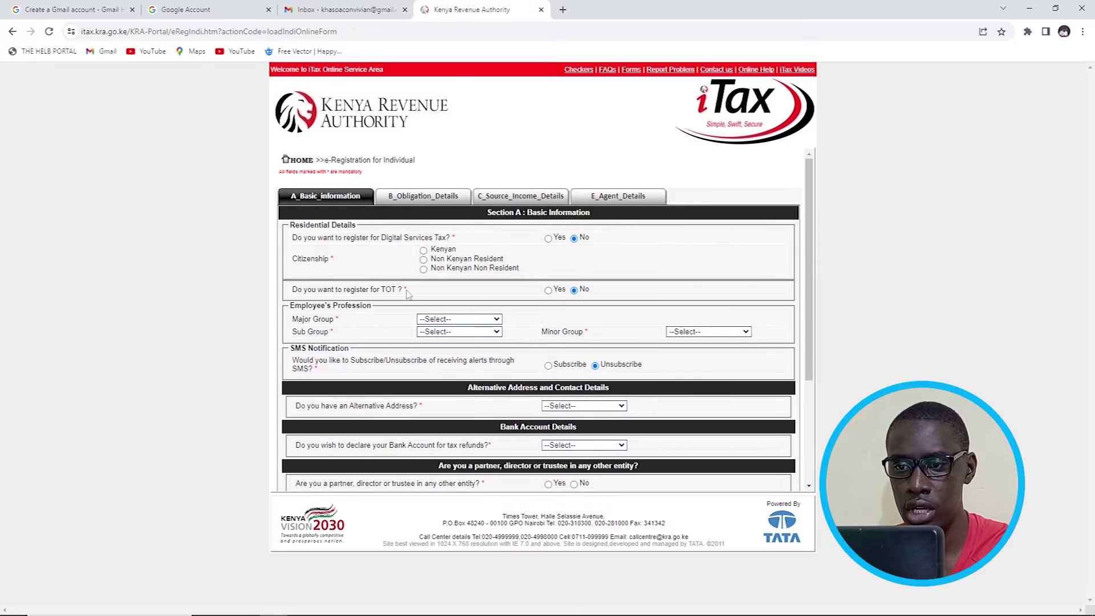
{"action": "left_click", "coordinate": [423, 251]}
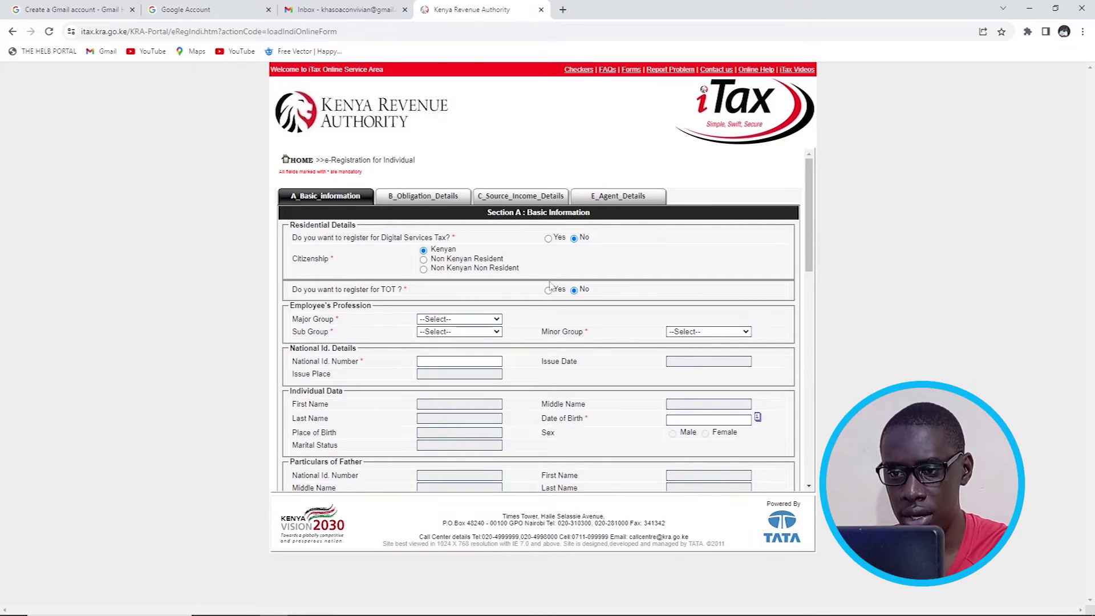
{"action": "left_click", "coordinate": [456, 318]}
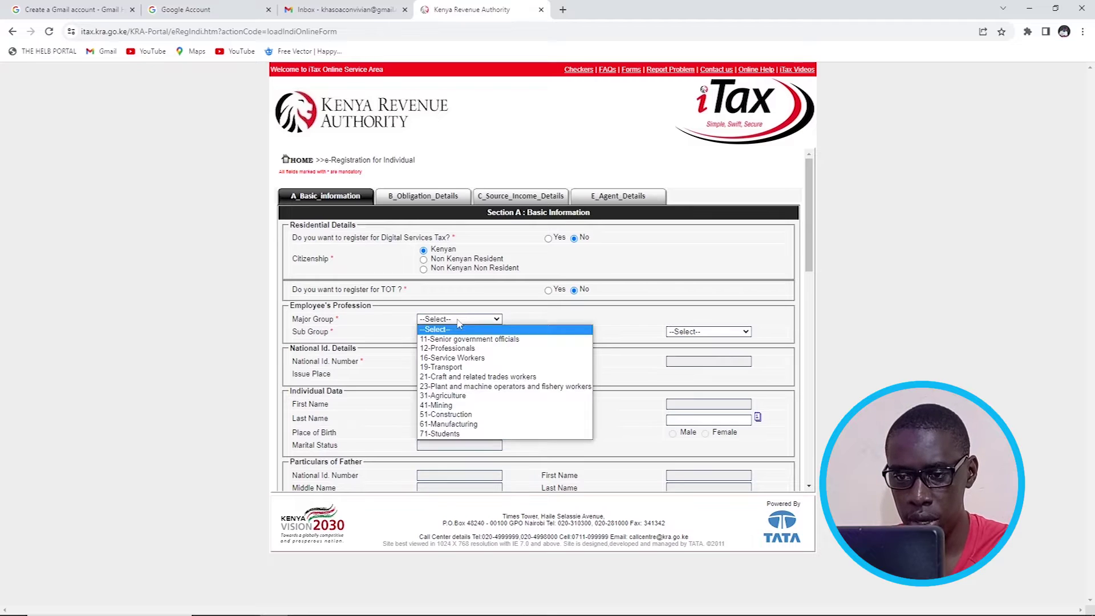
{"action": "left_click", "coordinate": [437, 434]}
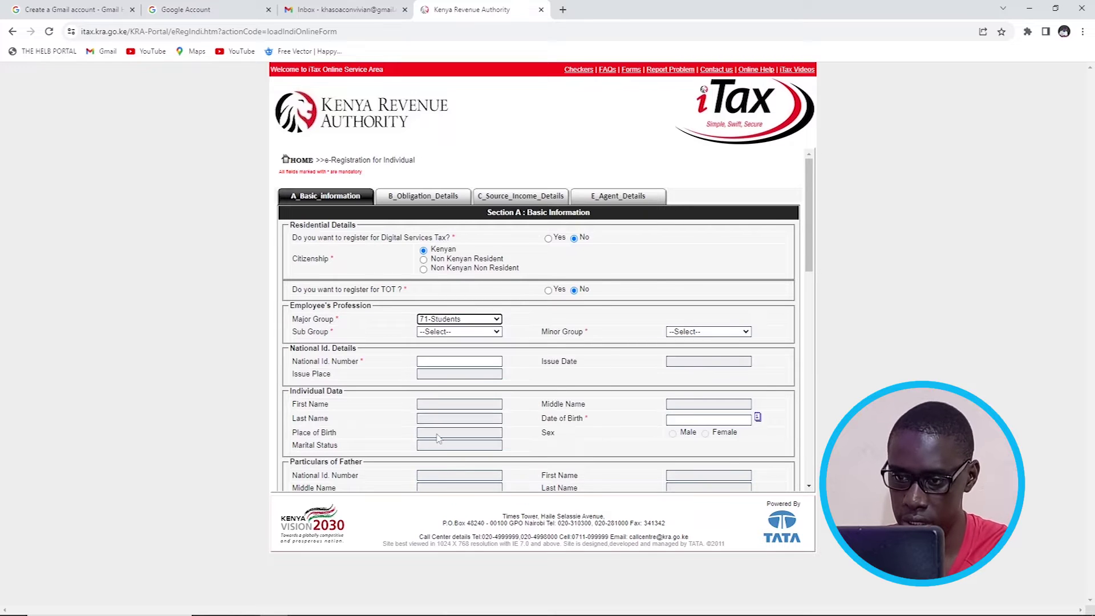
{"action": "left_click", "coordinate": [455, 362]}
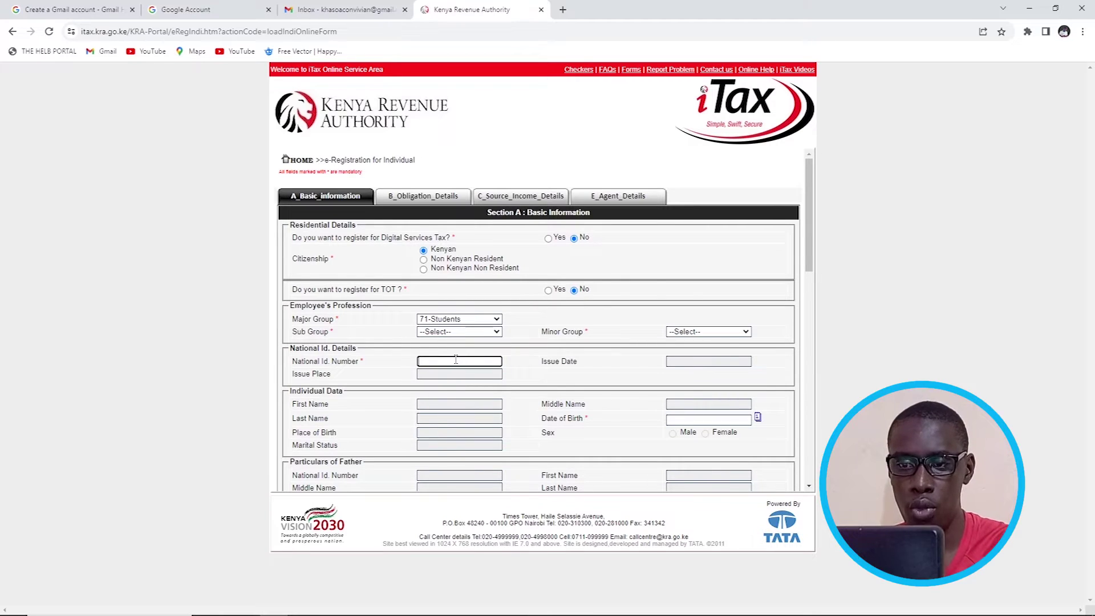
{"action": "type", "text": "12345678"}
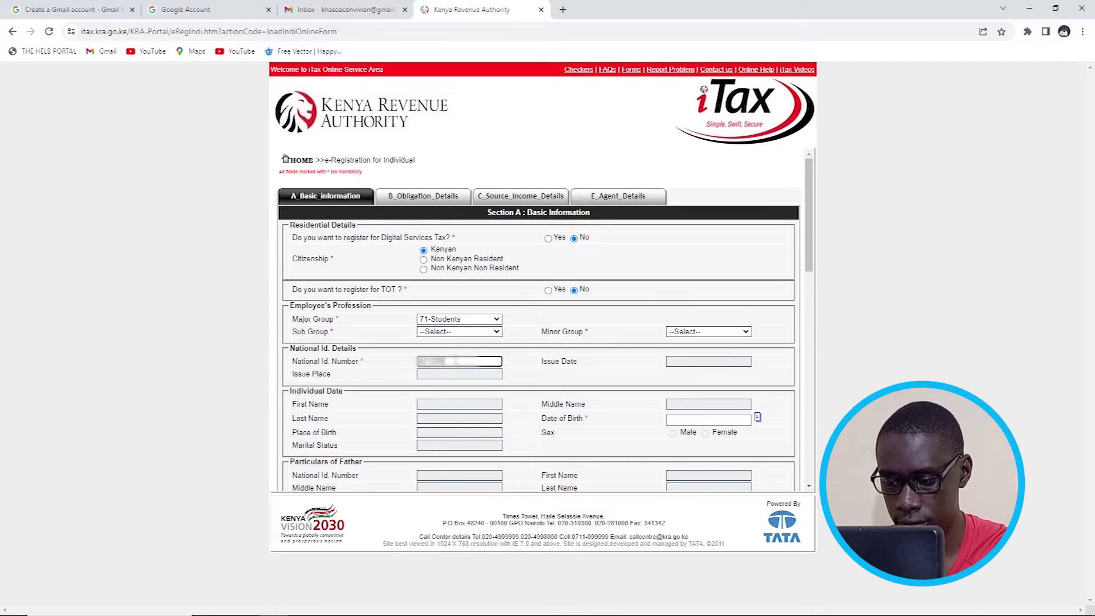
{"action": "left_click", "coordinate": [701, 420]}
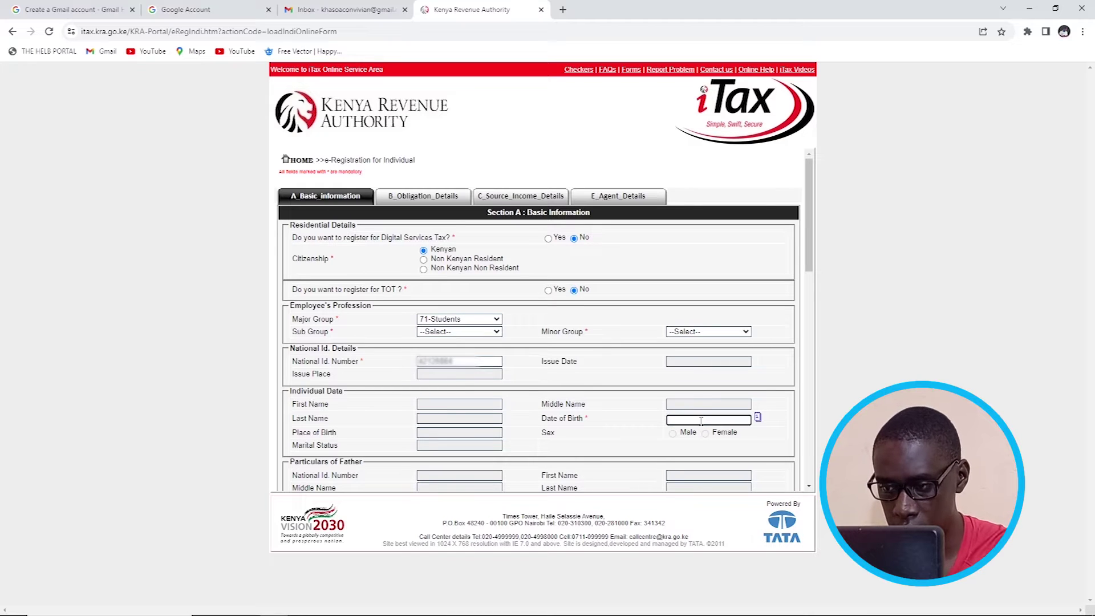
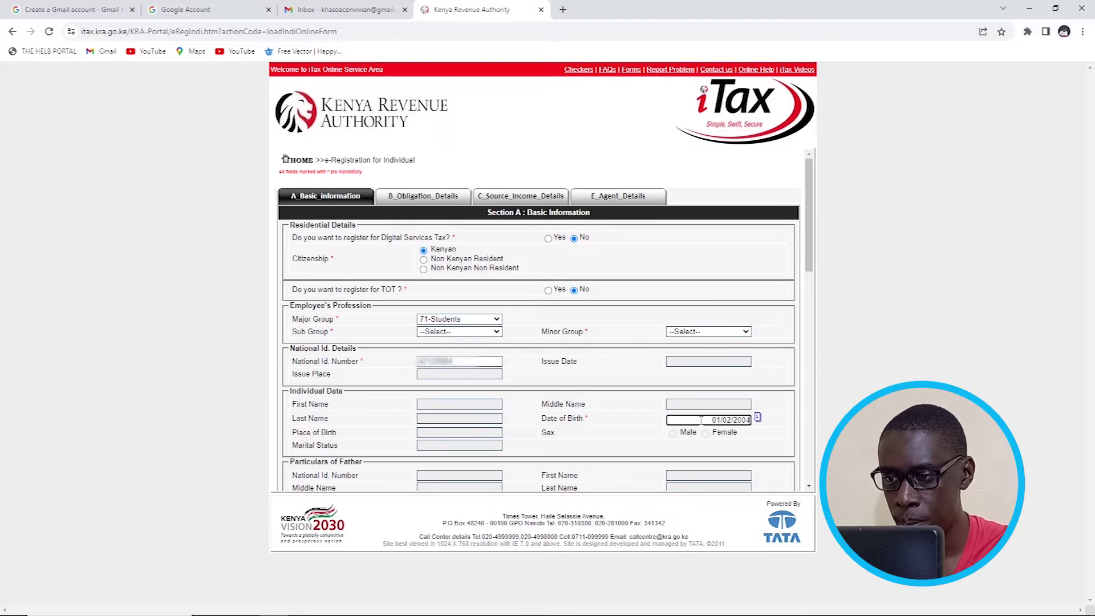
{"action": "left_click", "coordinate": [631, 427]}
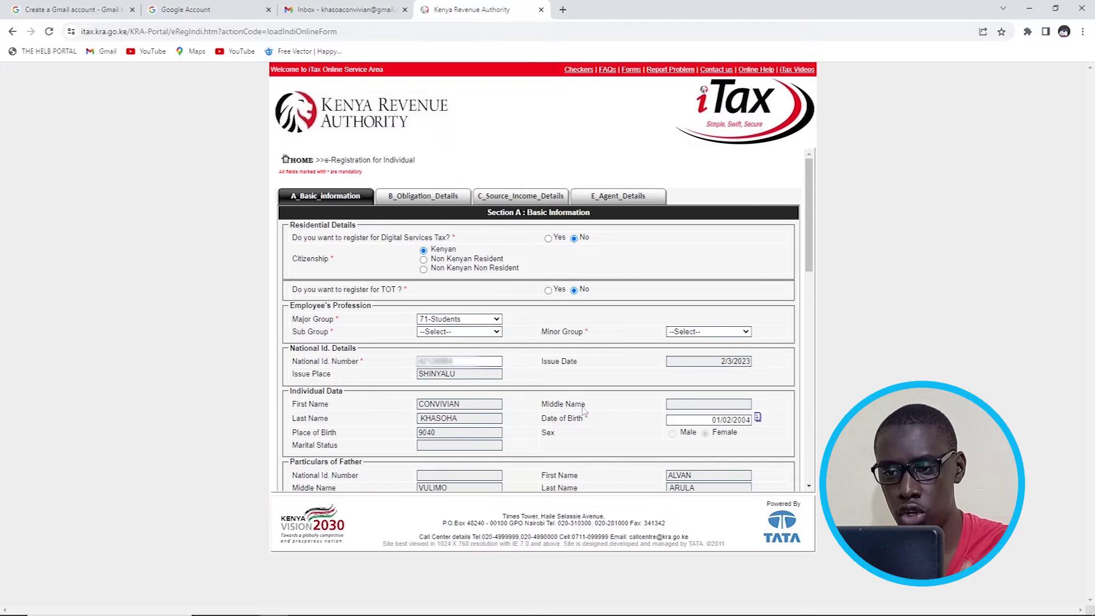
Enter the building name, street/road and city/town of the physical address.
{"action": "scroll", "coordinate": [448, 424], "scroll_direction": "down", "scroll_amount": 2}
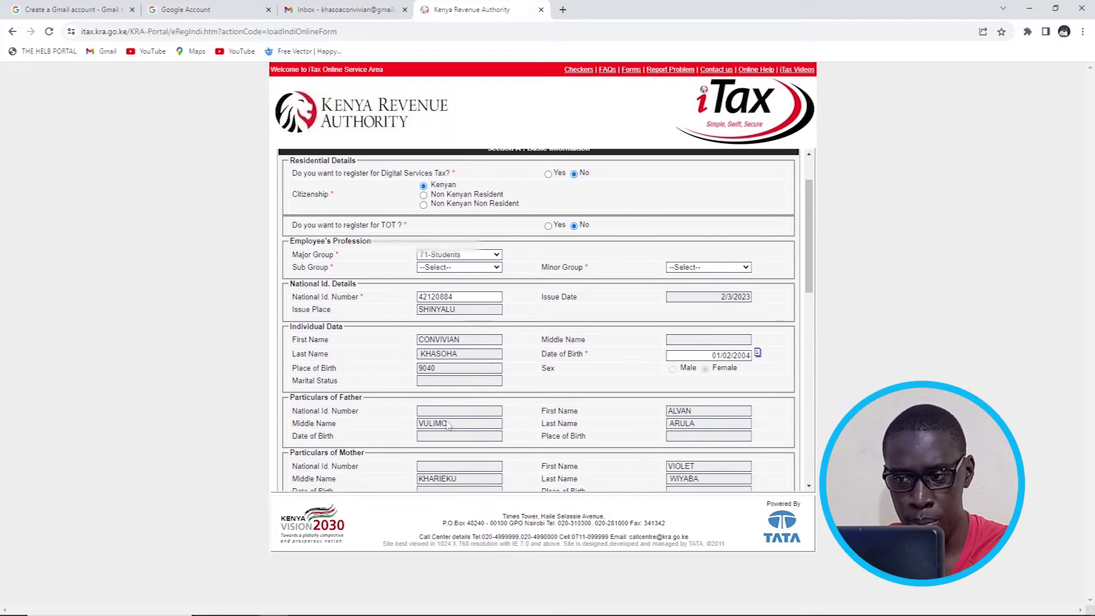
{"action": "scroll", "coordinate": [697, 373], "scroll_direction": "down", "scroll_amount": 1}
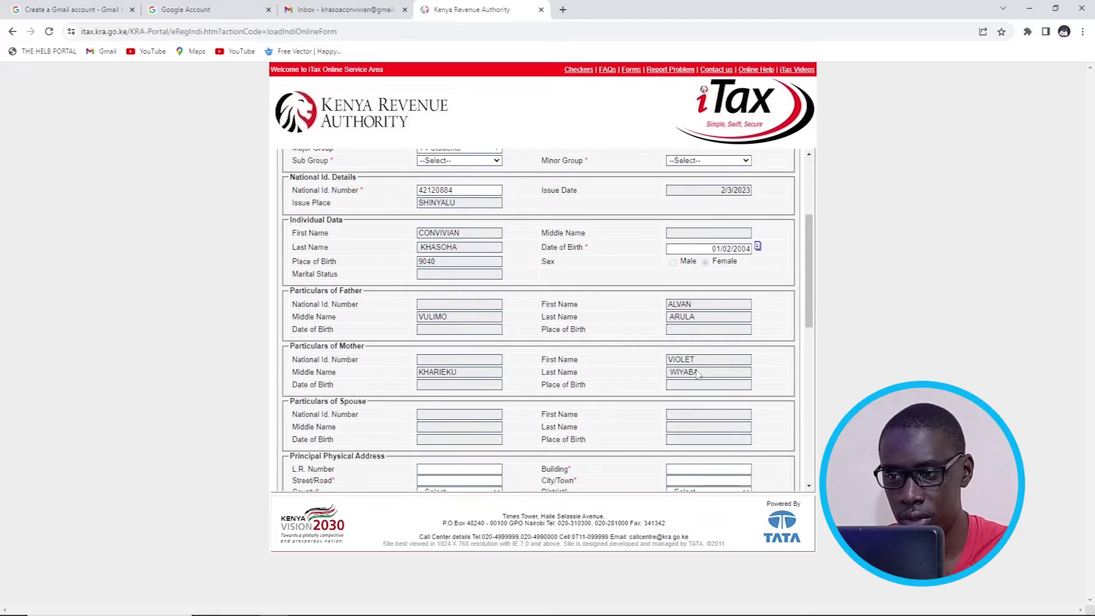
{"action": "scroll", "coordinate": [605, 344], "scroll_direction": "down", "scroll_amount": 2}
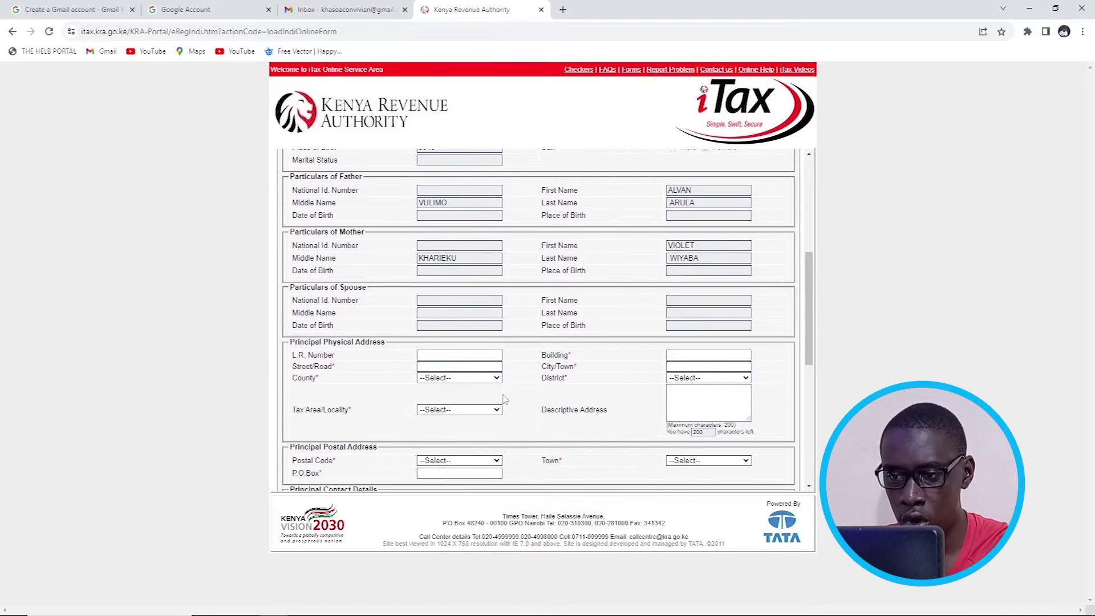
{"action": "left_click", "coordinate": [678, 355]}
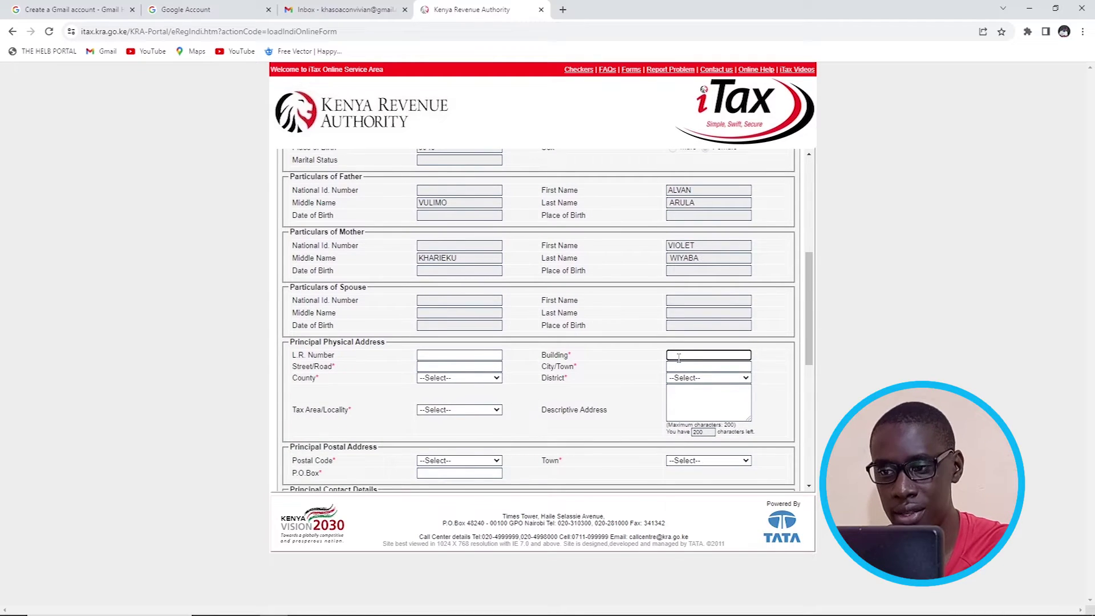
{"action": "type", "text": "Vision Cyber Shi"}
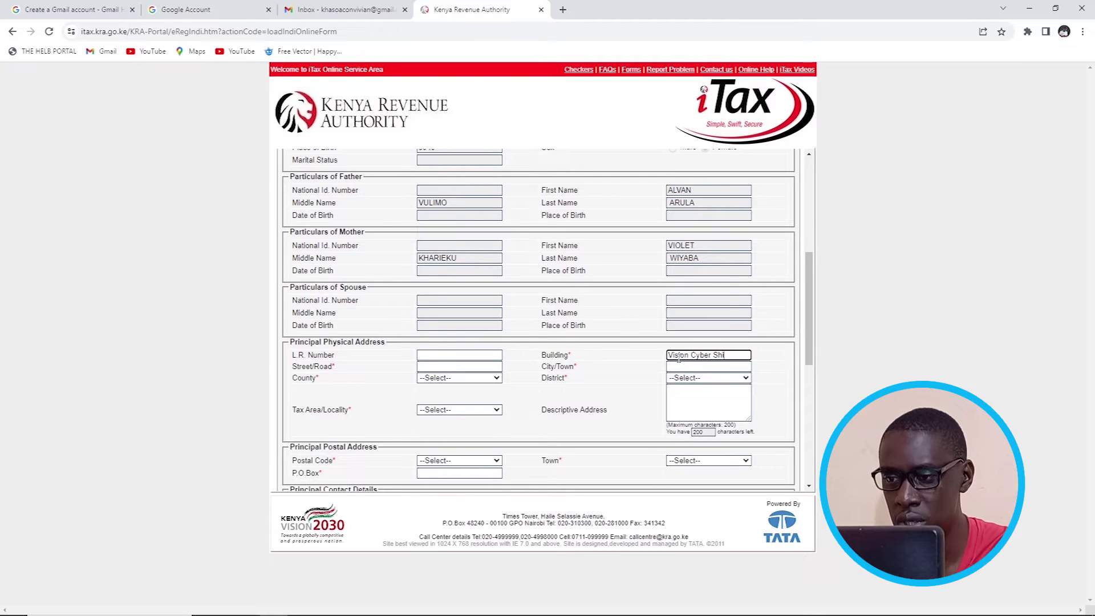
{"action": "type", "text": "nyalu"}
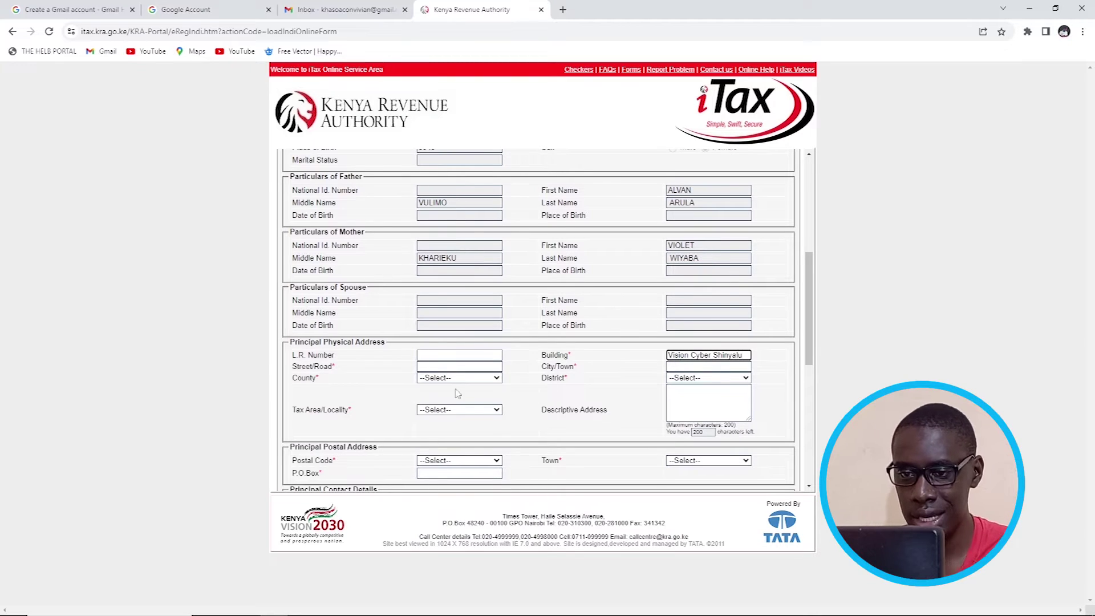
{"action": "left_click", "coordinate": [426, 368]}
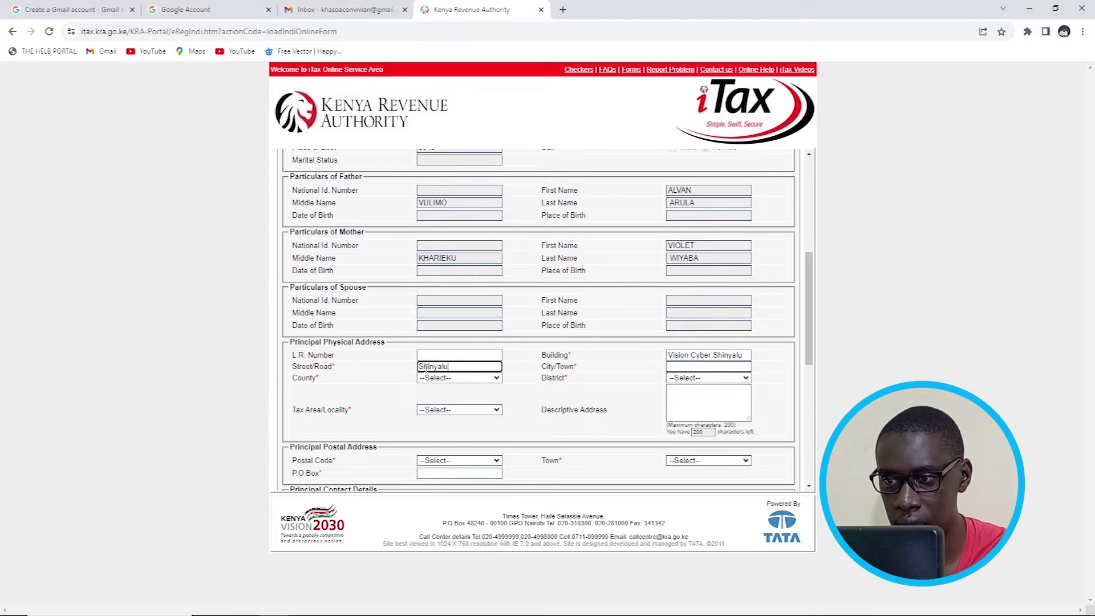
{"action": "left_click", "coordinate": [670, 367]}
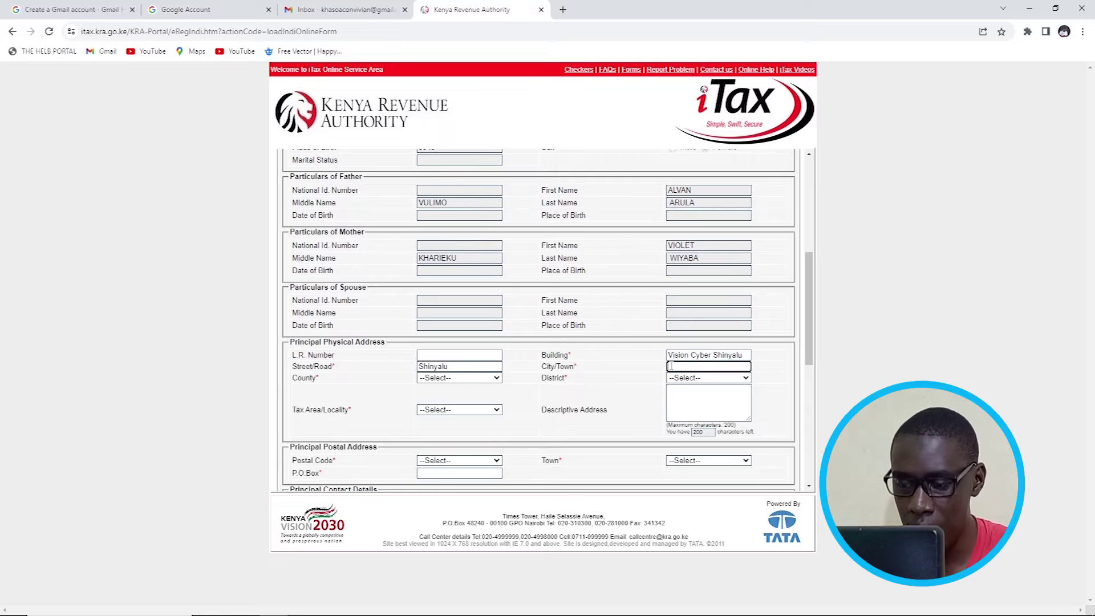
{"action": "type", "text": "Kakamega"}
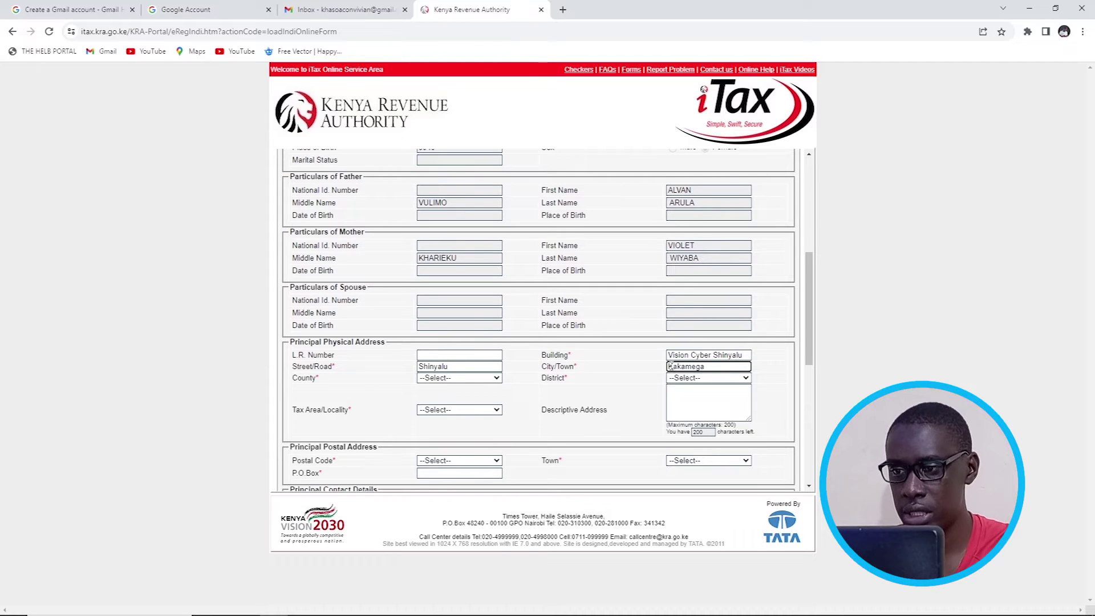
Select County Kakamega, District Kakamega East District and Tax Area Shinyalu.
{"action": "left_click", "coordinate": [435, 380]}
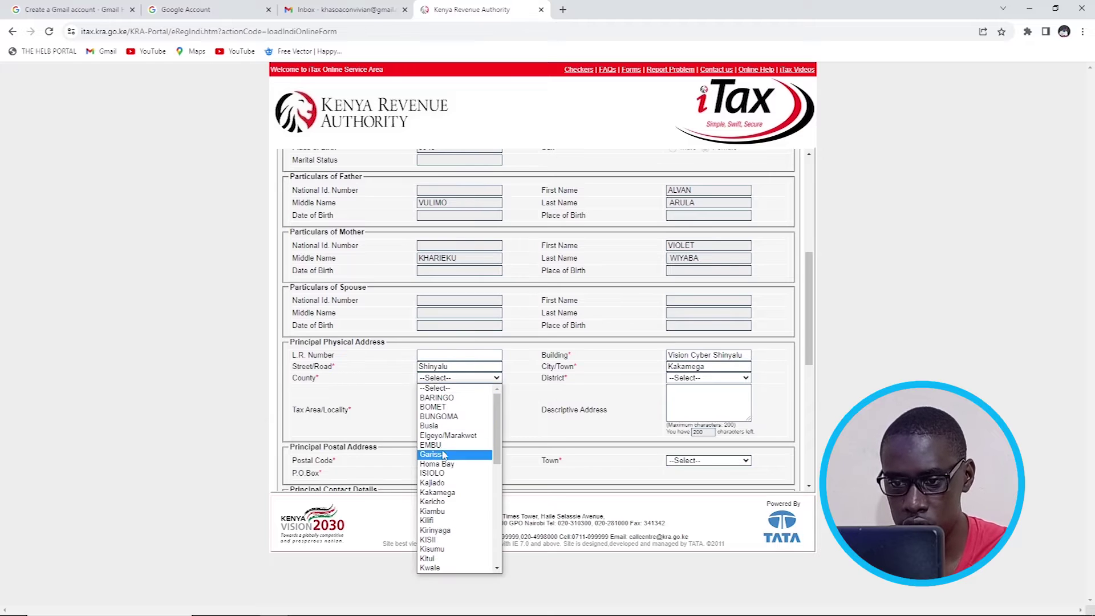
{"action": "left_click", "coordinate": [471, 493]}
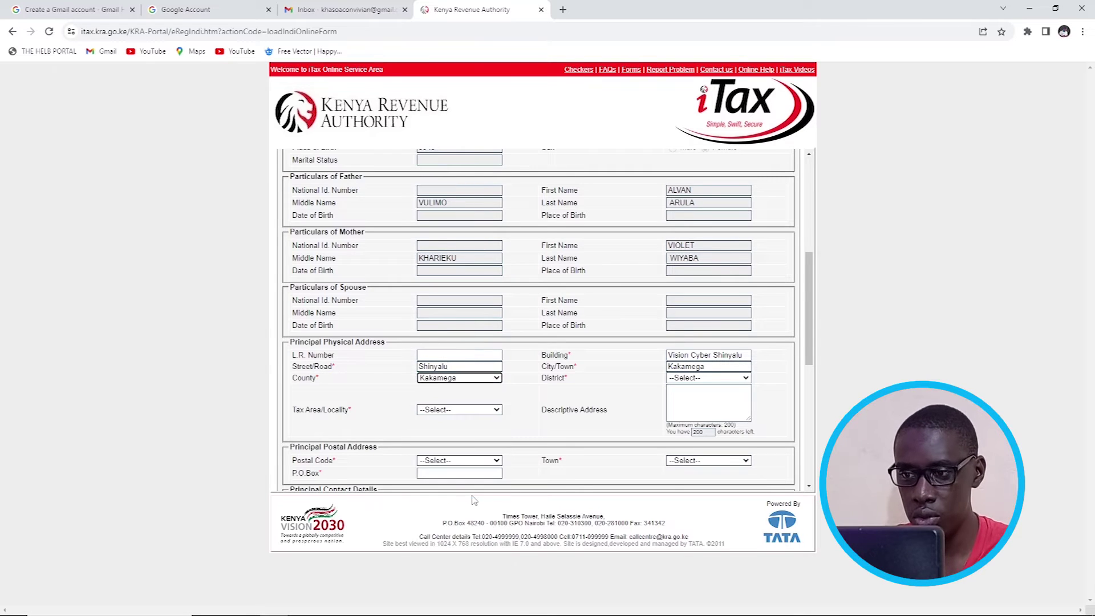
{"action": "left_click", "coordinate": [695, 379]}
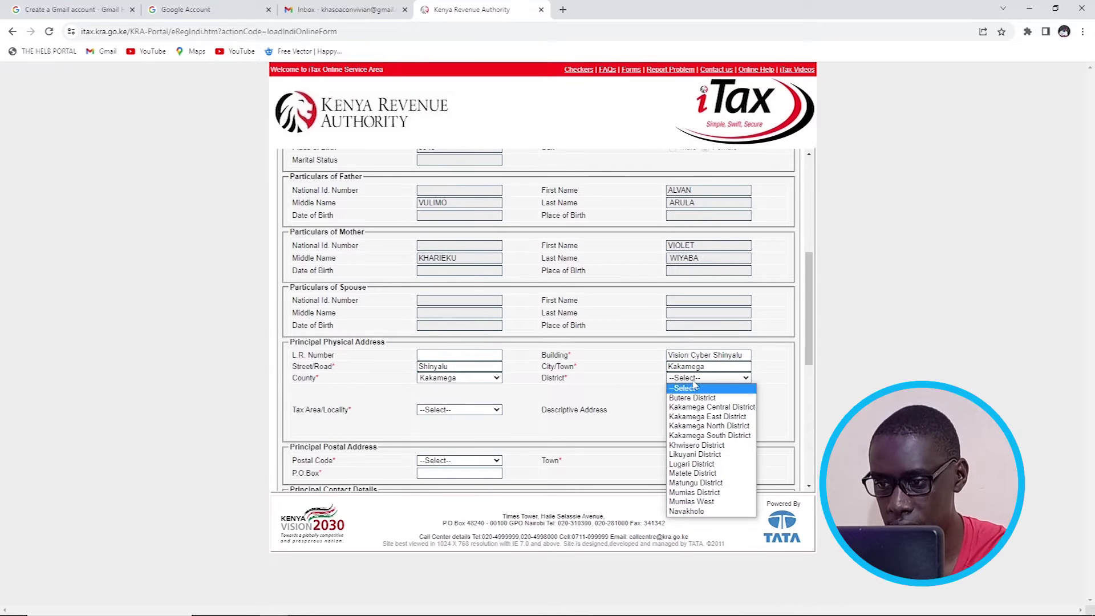
{"action": "left_click", "coordinate": [706, 416]}
{"action": "left_click", "coordinate": [448, 411]}
{"action": "left_click", "coordinate": [445, 440]}
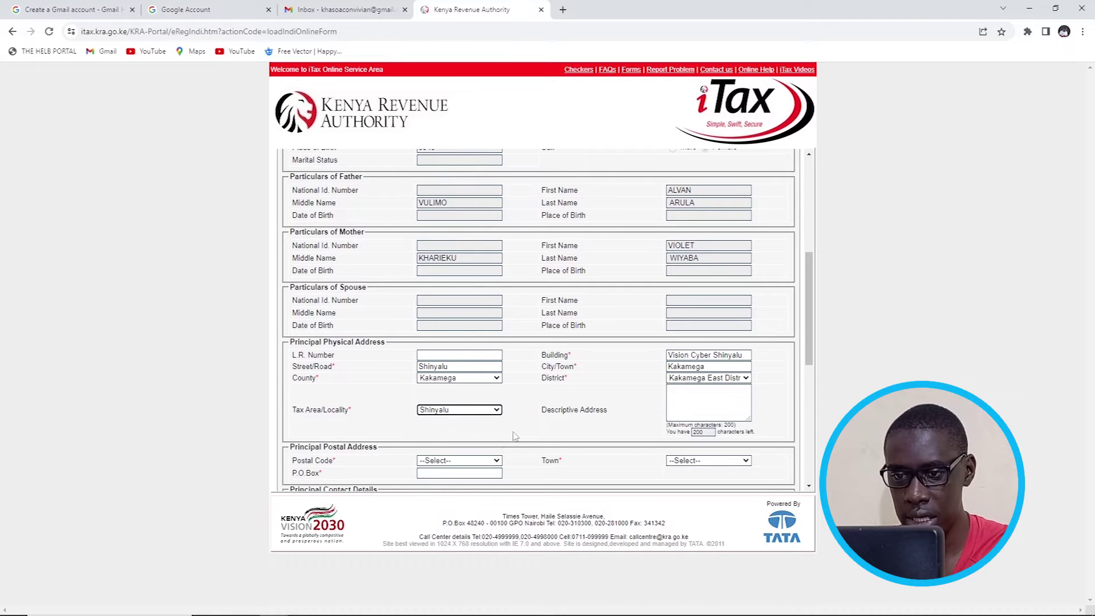
{"action": "scroll", "coordinate": [515, 436], "scroll_direction": "down", "scroll_amount": 1}
{"action": "left_click", "coordinate": [440, 403]}
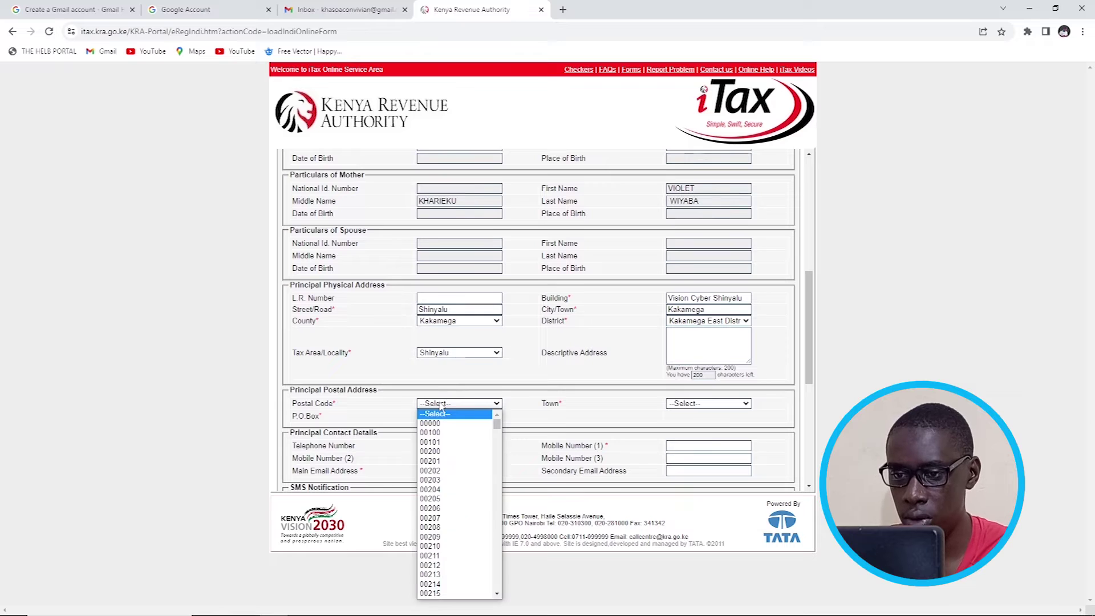
{"action": "key", "text": "5"}
{"action": "scroll", "coordinate": [450, 502], "scroll_direction": "down", "scroll_amount": 2}
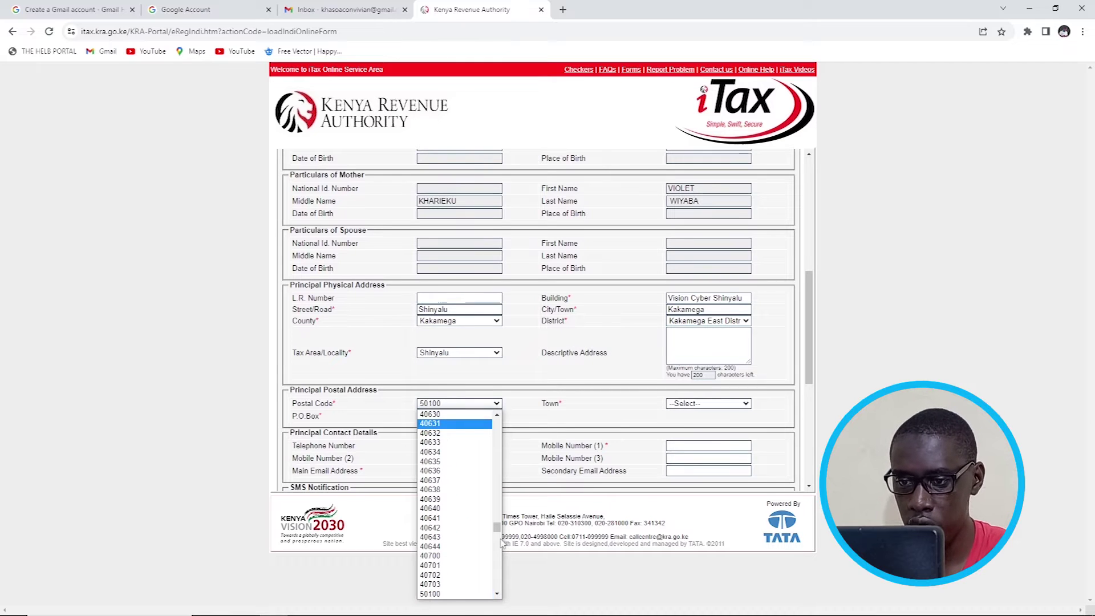
{"action": "left_click", "coordinate": [442, 545]}
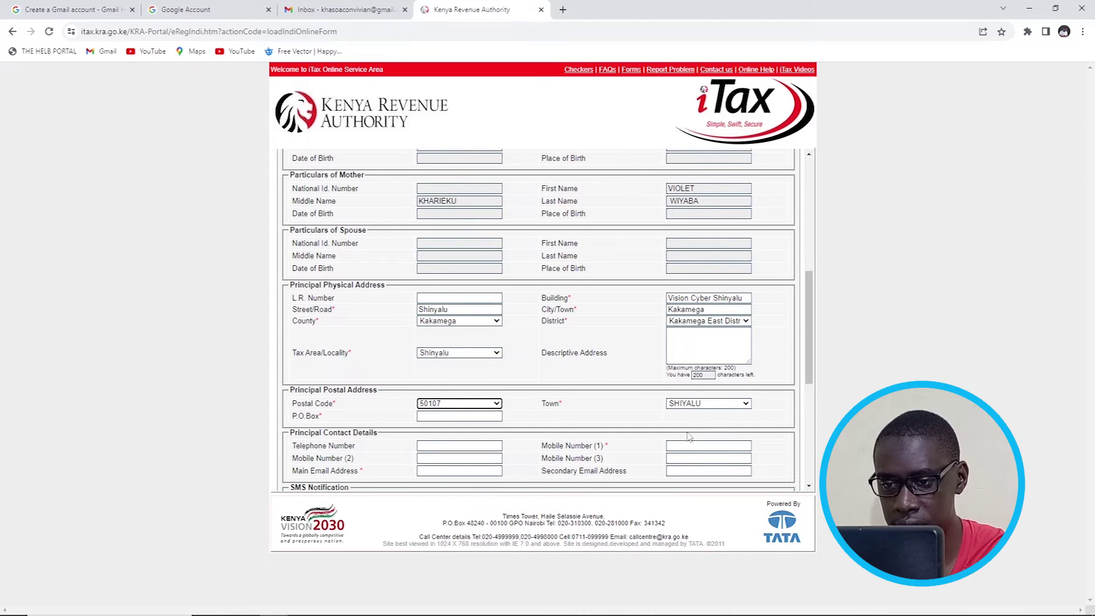
{"action": "left_click", "coordinate": [460, 416]}
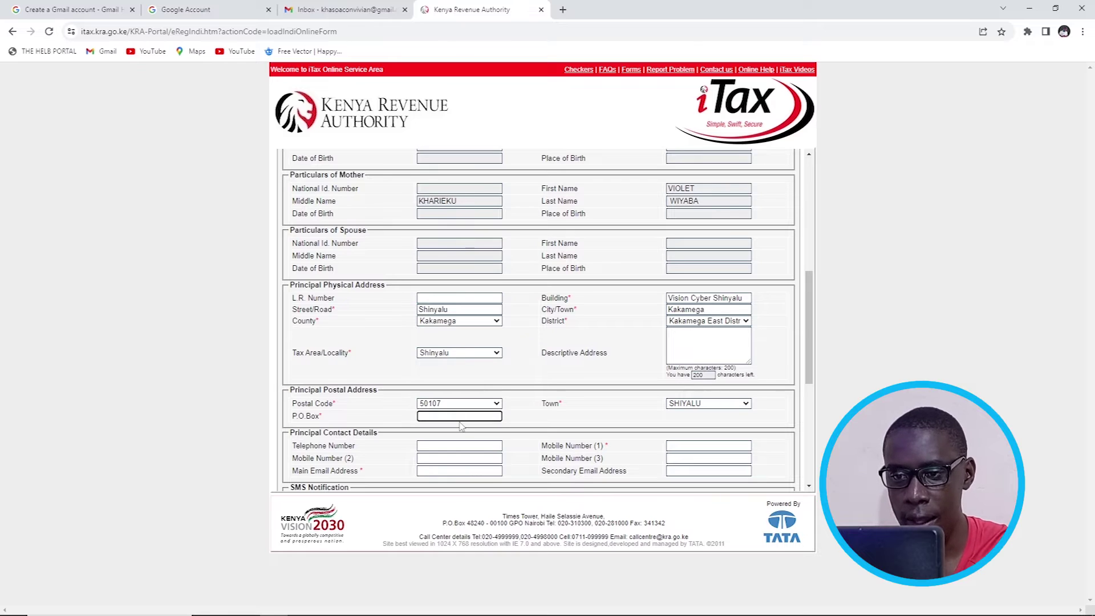
Enter the mobile number and main email, acknowledge the verification notice, and request an email OTP.
{"action": "left_click", "coordinate": [676, 446]}
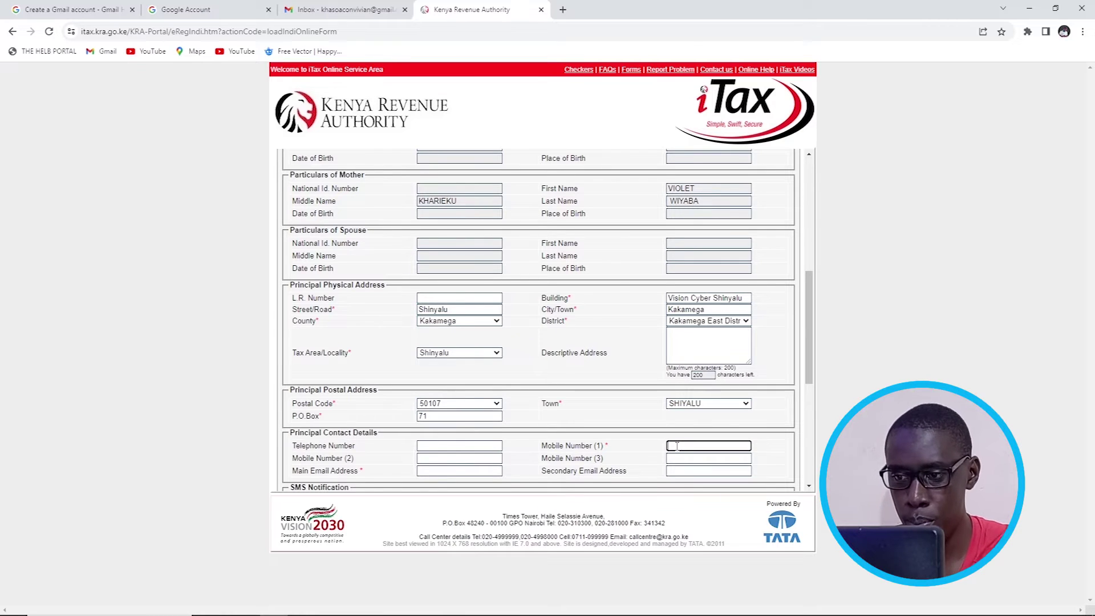
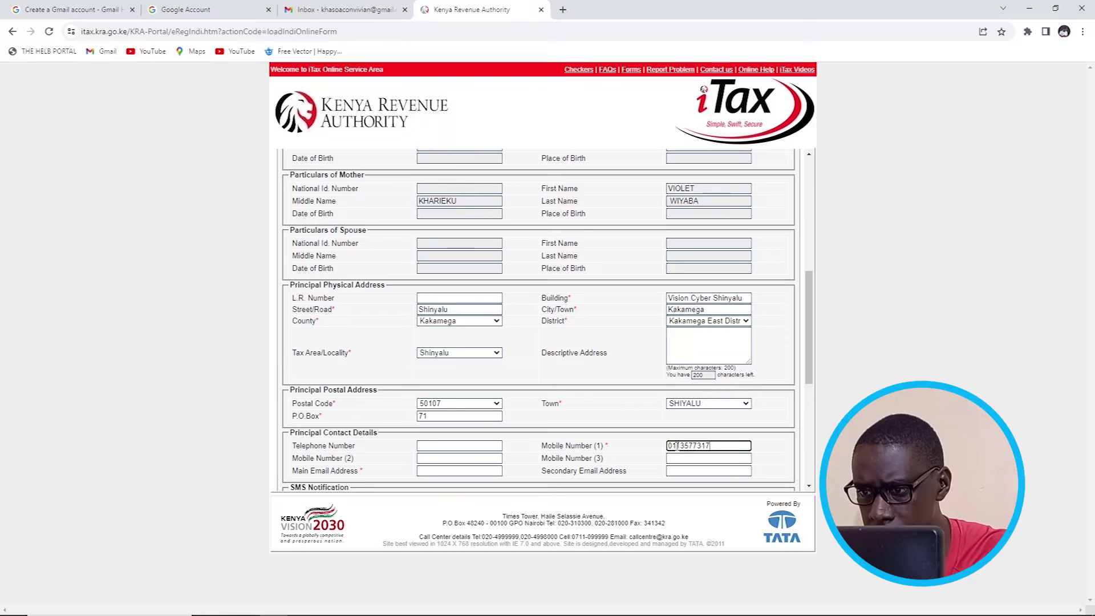
{"action": "left_click", "coordinate": [429, 472]}
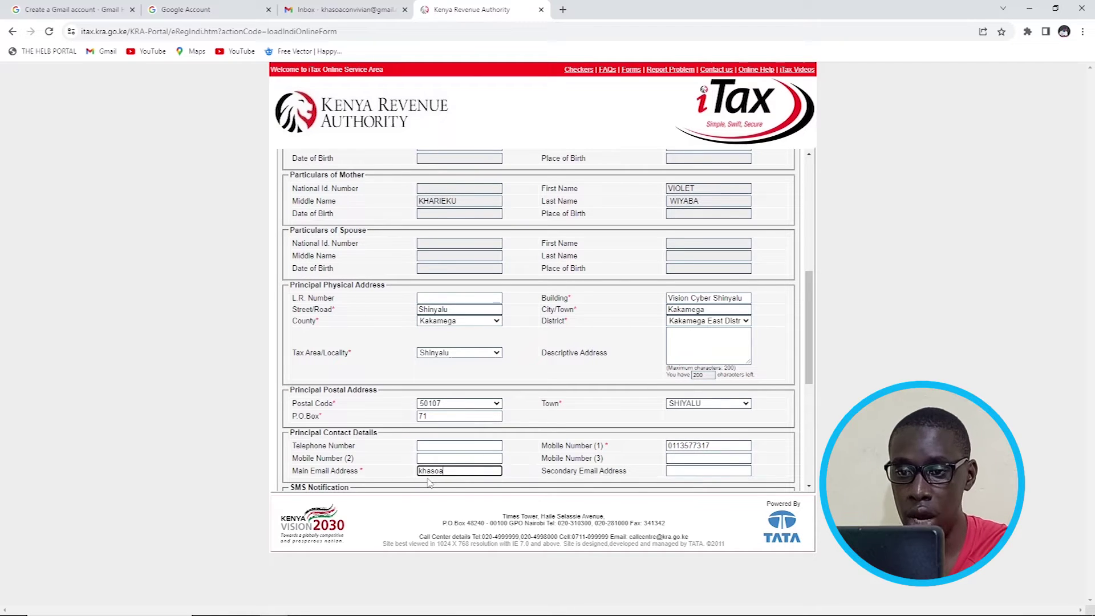
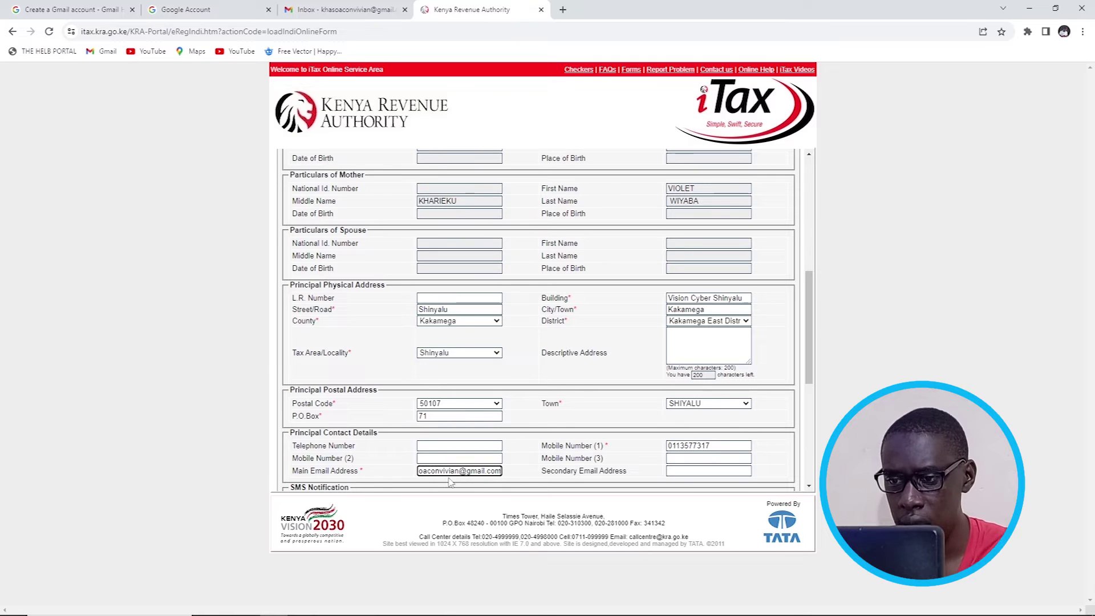
{"action": "left_click", "coordinate": [539, 474]}
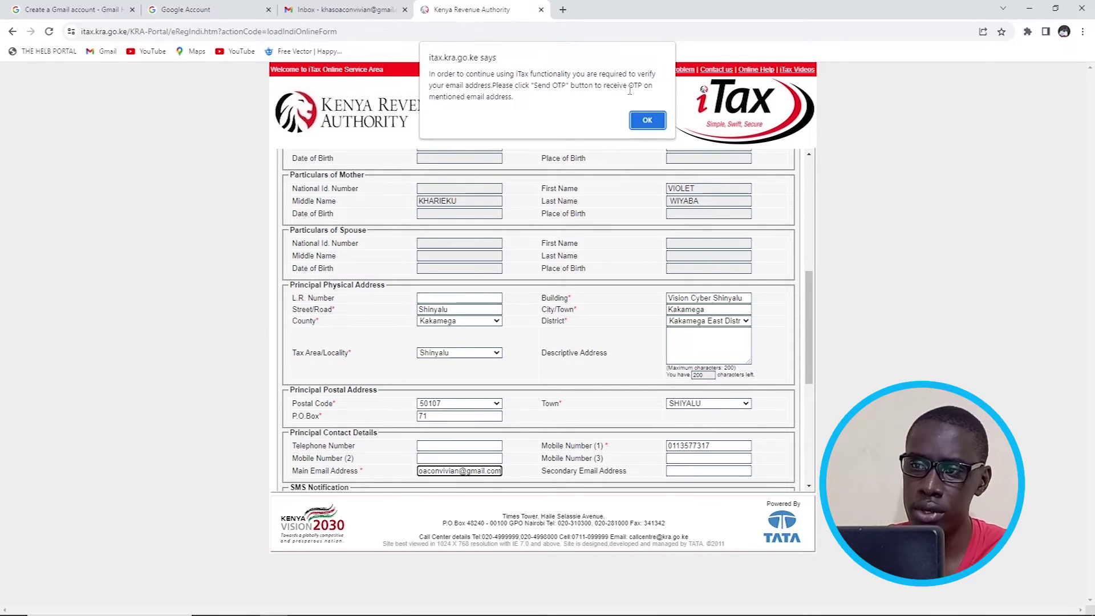
{"action": "left_click", "coordinate": [647, 120]}
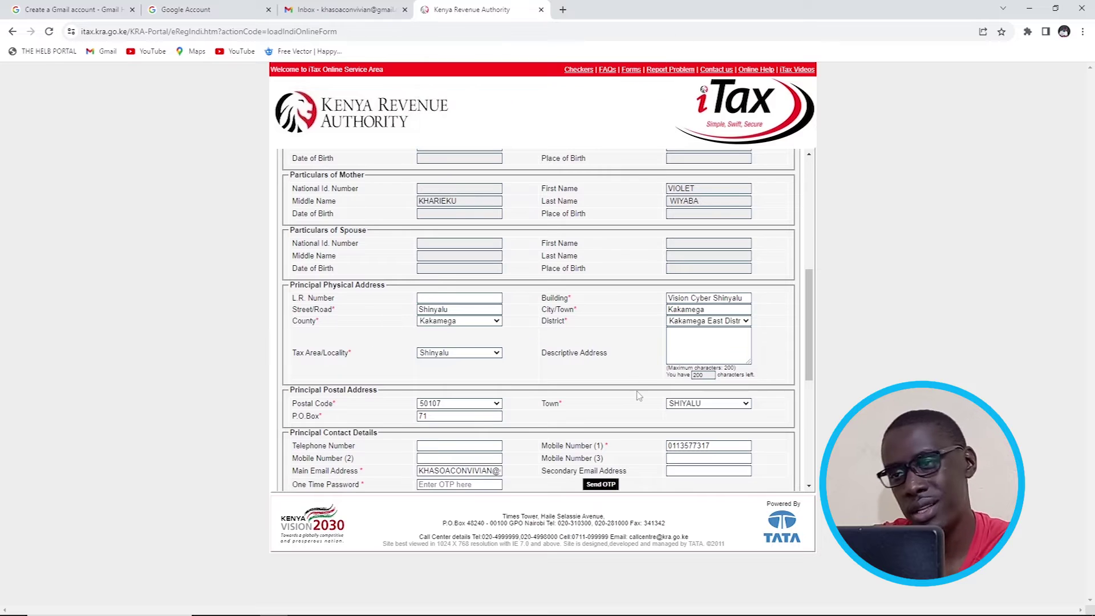
{"action": "left_click", "coordinate": [605, 486]}
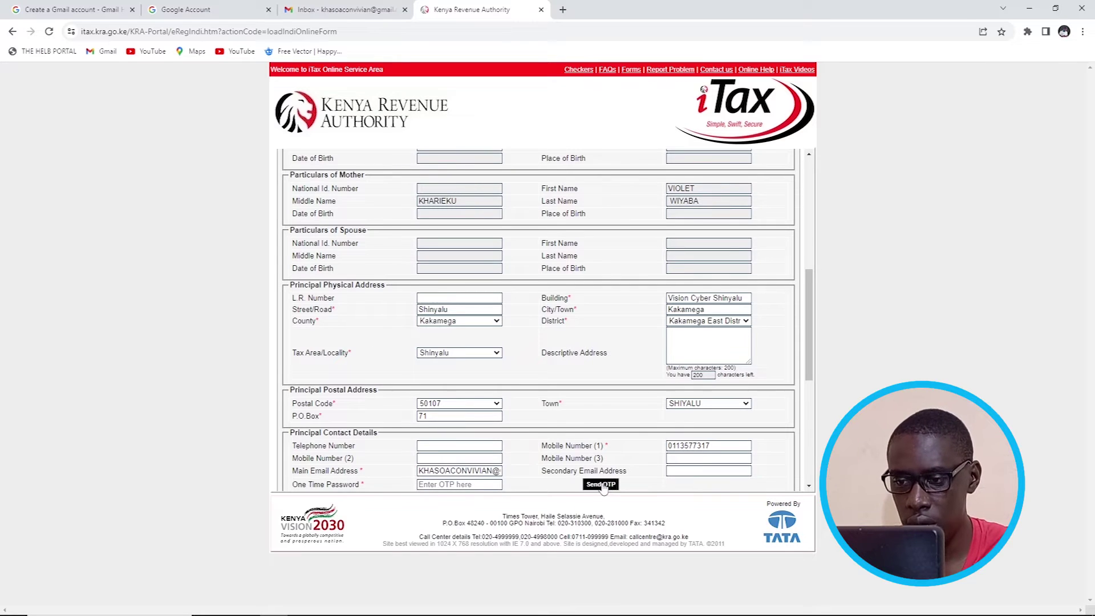
{"action": "scroll", "coordinate": [605, 488], "scroll_direction": "down", "scroll_amount": 2}
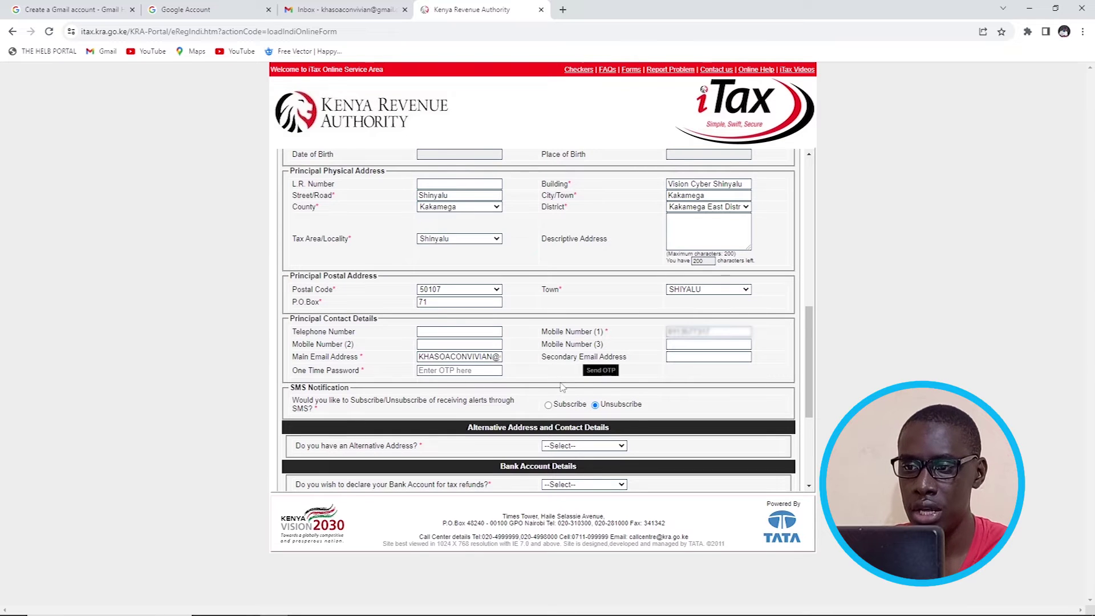
Read the code in Gmail's 'Generated OTP for Email Verification' message, then return to the iTax form.
{"action": "left_click", "coordinate": [337, 14]}
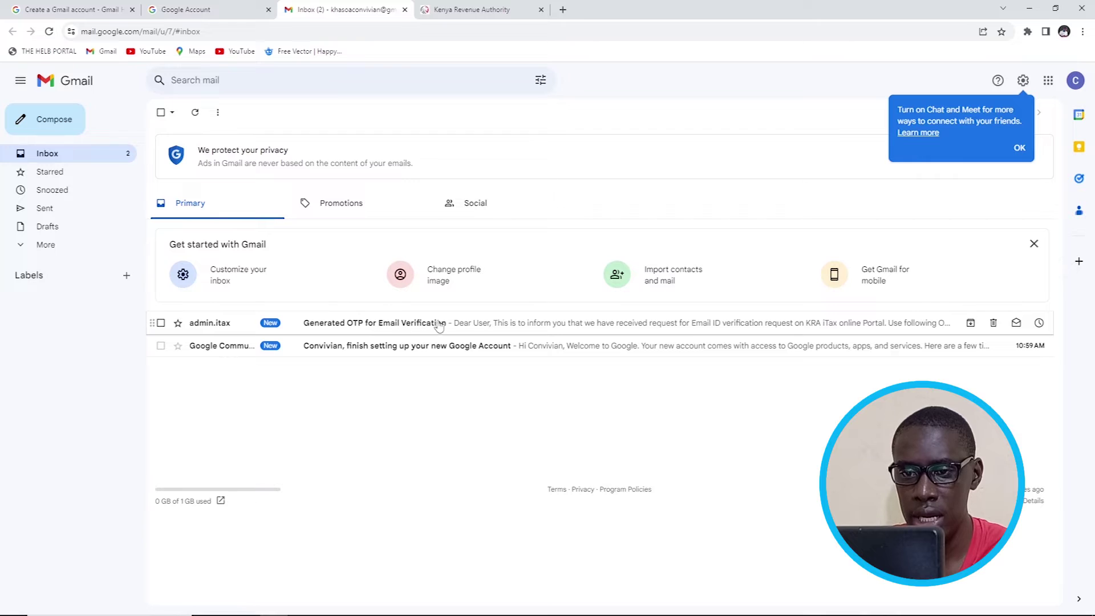
{"action": "left_click", "coordinate": [467, 327]}
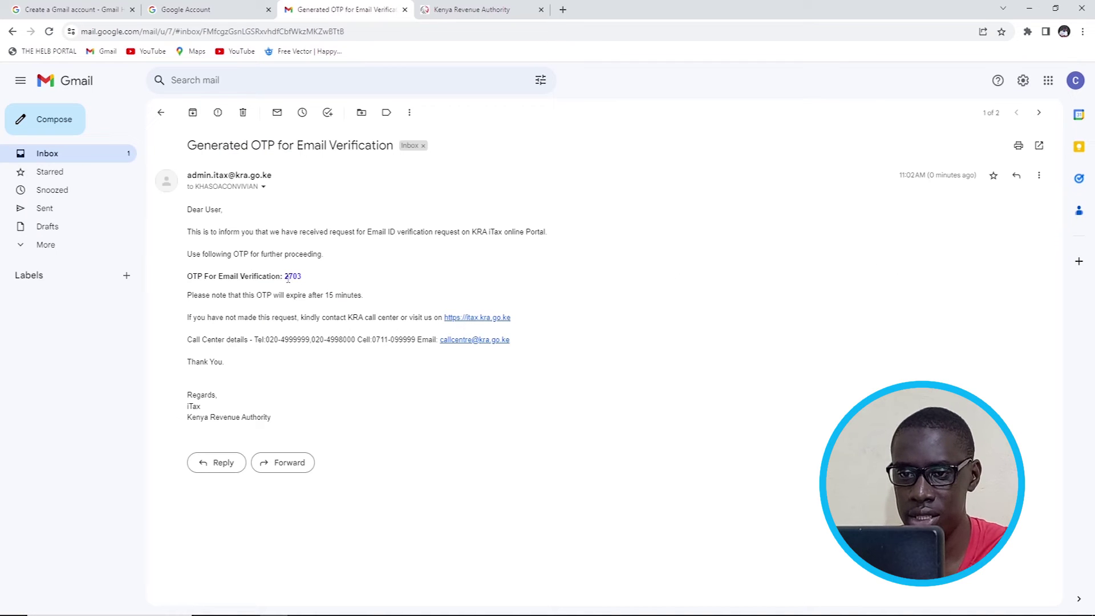
{"action": "left_click", "coordinate": [467, 8]}
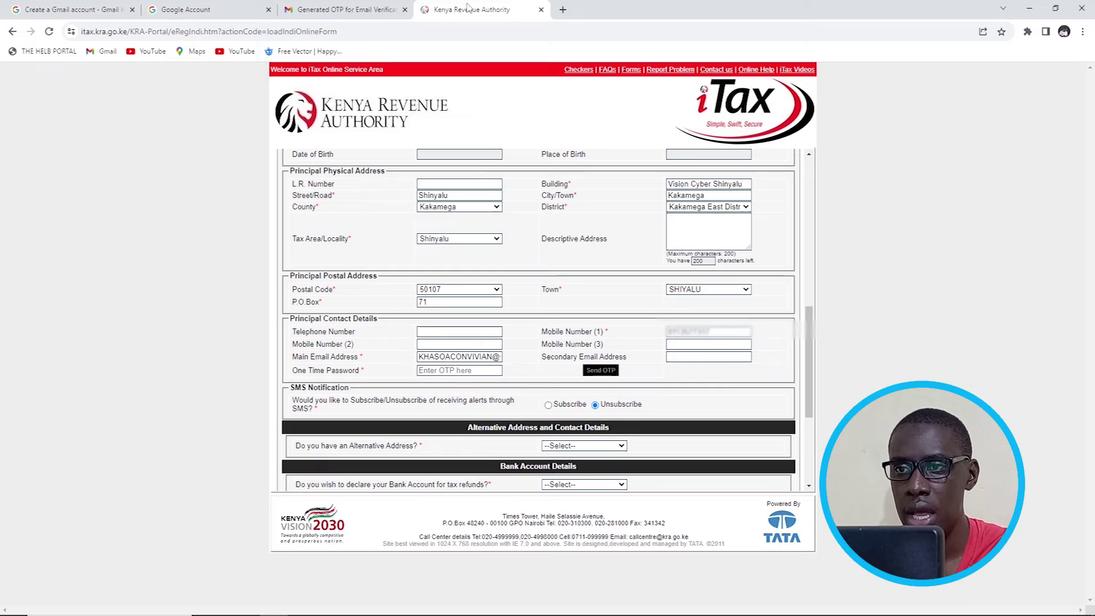
Enter the email verification code and answer No to having an alternative address.
{"action": "left_click", "coordinate": [464, 371]}
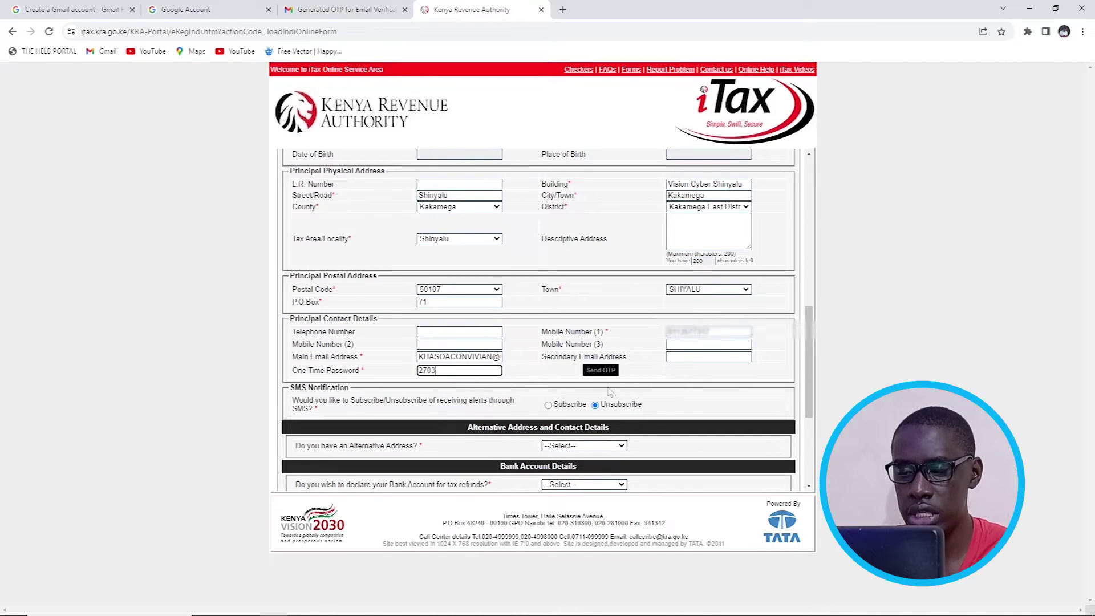
{"action": "scroll", "coordinate": [610, 392], "scroll_direction": "down", "scroll_amount": 1}
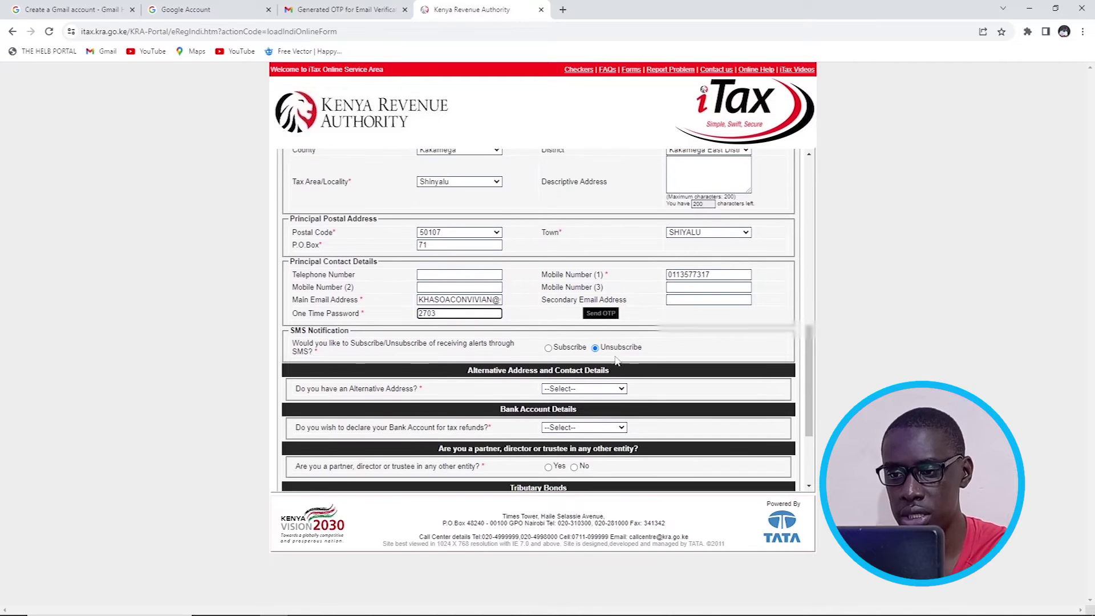
{"action": "left_click", "coordinate": [570, 390]}
{"action": "left_click", "coordinate": [550, 418]}
{"action": "scroll", "coordinate": [289, 390], "scroll_direction": "down", "scroll_amount": 1}
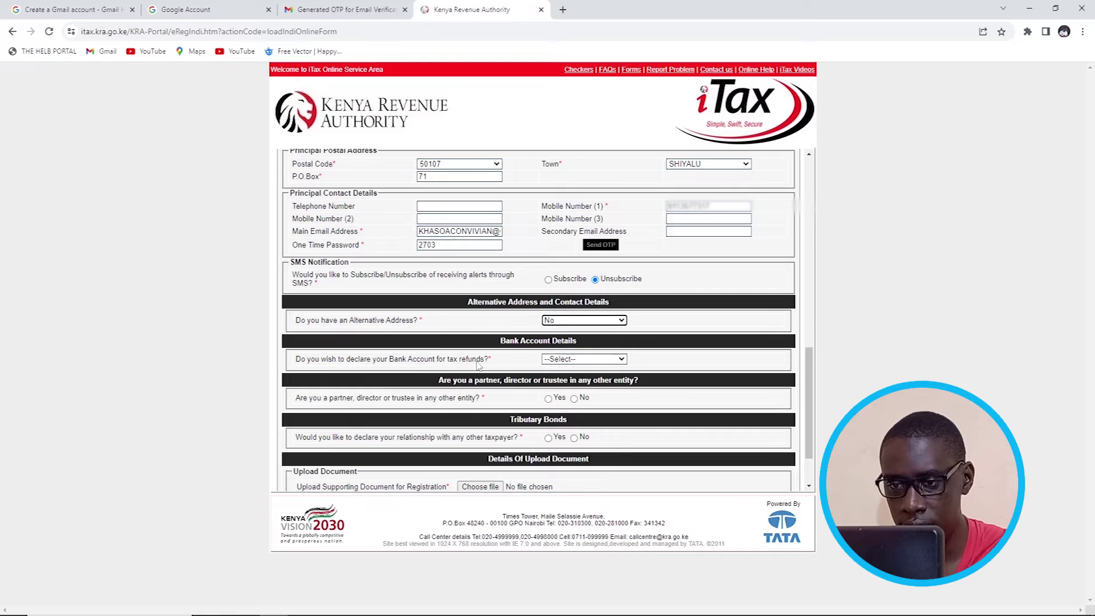
Answer No to bank account, partner/director and tributary bonds, then continue to Taxpayer Obligation.
{"action": "left_click", "coordinate": [568, 359]}
{"action": "left_click", "coordinate": [572, 387]}
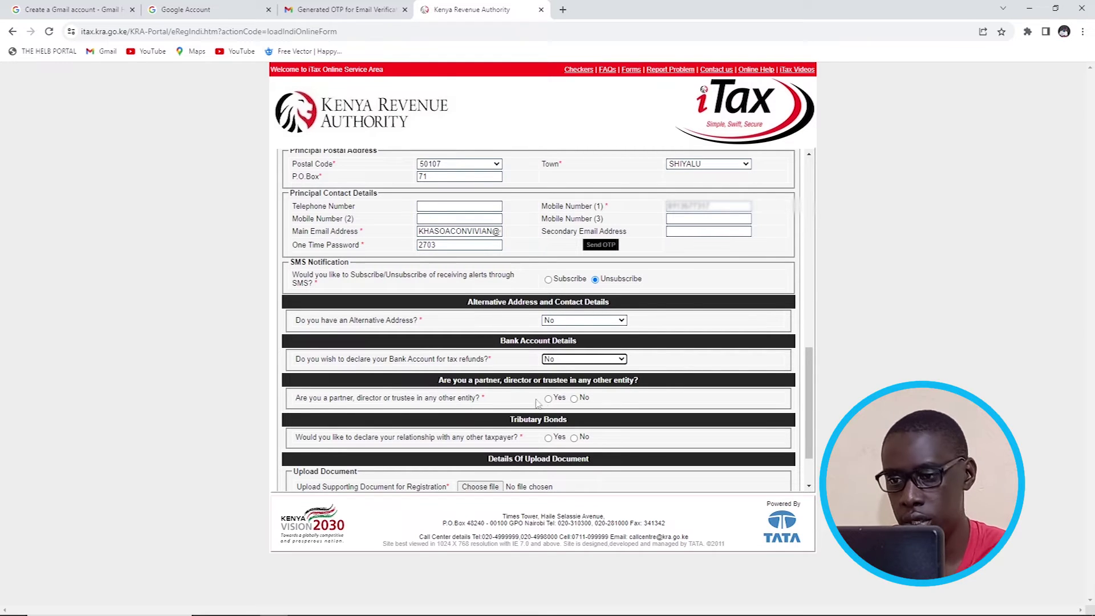
{"action": "left_click", "coordinate": [574, 398]}
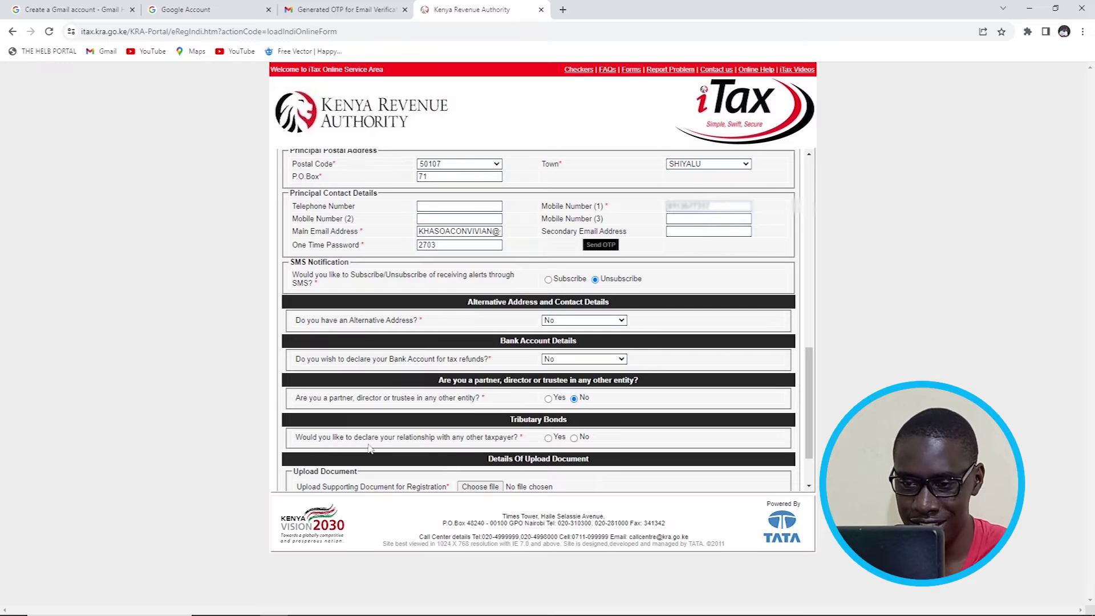
{"action": "left_click", "coordinate": [574, 438]}
{"action": "scroll", "coordinate": [610, 433], "scroll_direction": "down", "scroll_amount": 1}
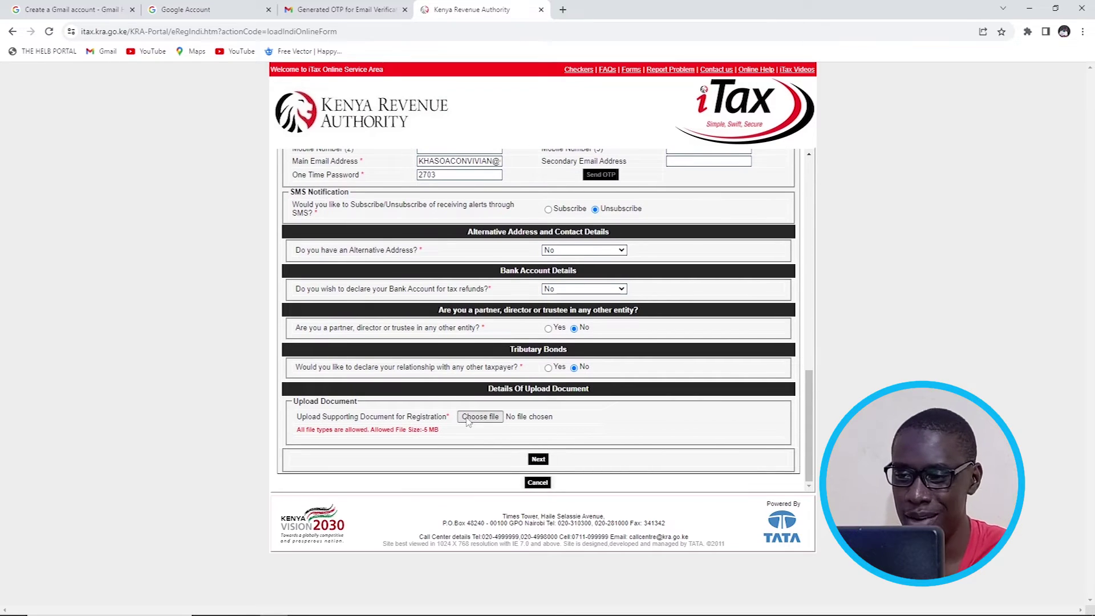
{"action": "left_click", "coordinate": [536, 460]}
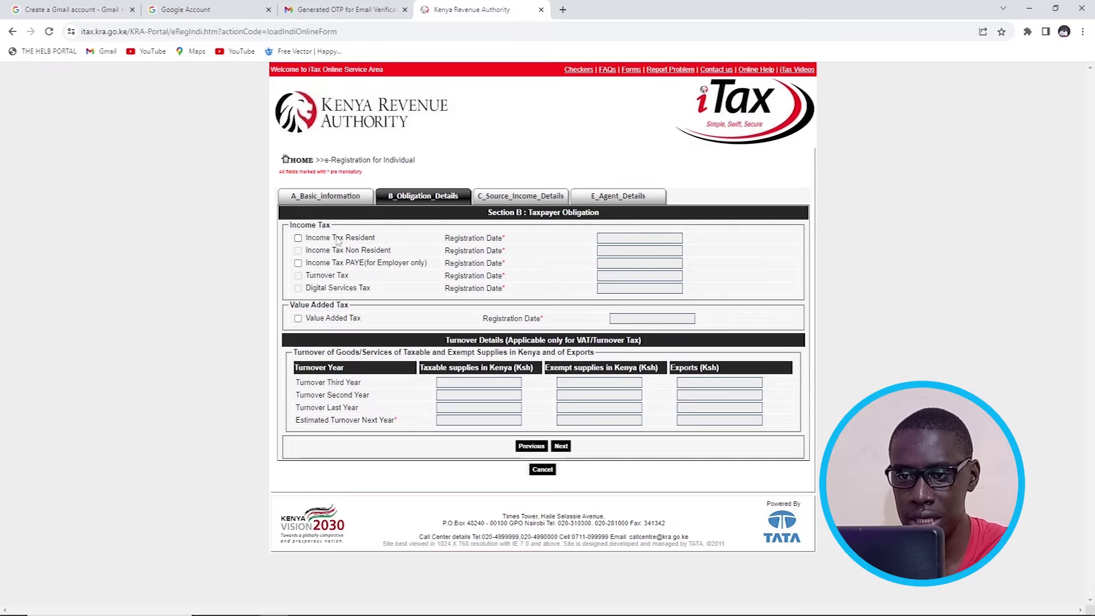
Register the Income Tax Resident obligation effective 22/06/2023 and continue to sources of income.
{"action": "left_click", "coordinate": [297, 238]}
{"action": "left_click", "coordinate": [686, 238]}
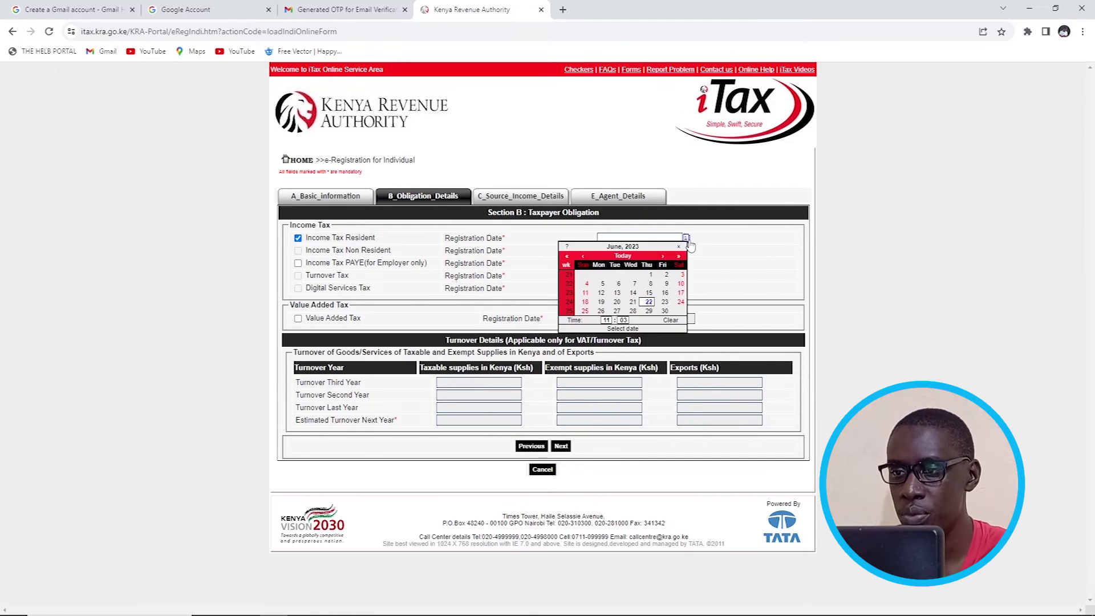
{"action": "left_click", "coordinate": [649, 303]}
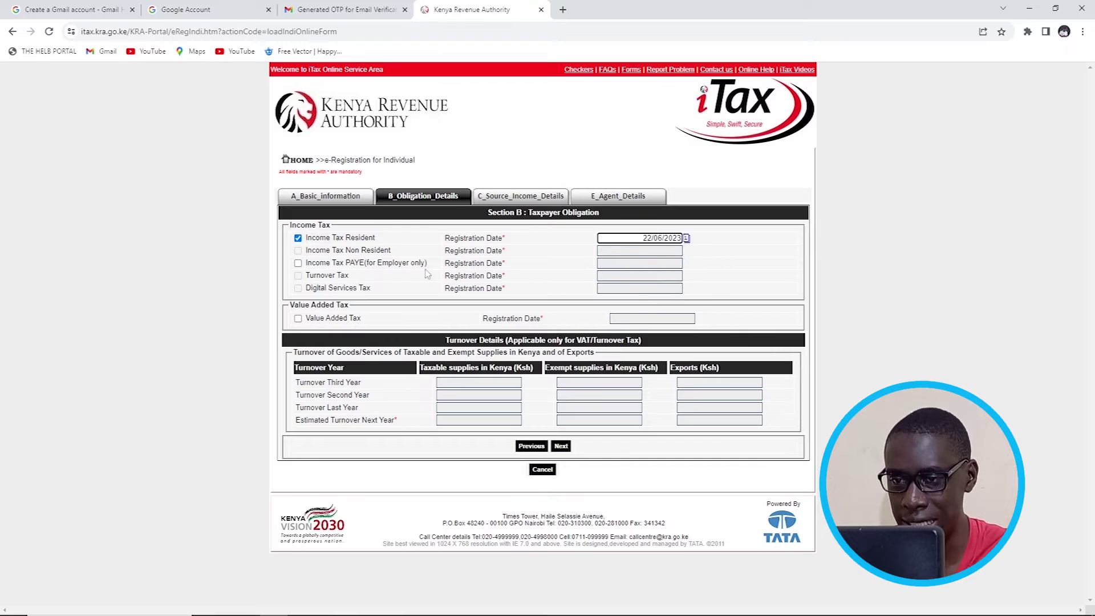
{"action": "left_click", "coordinate": [562, 447]}
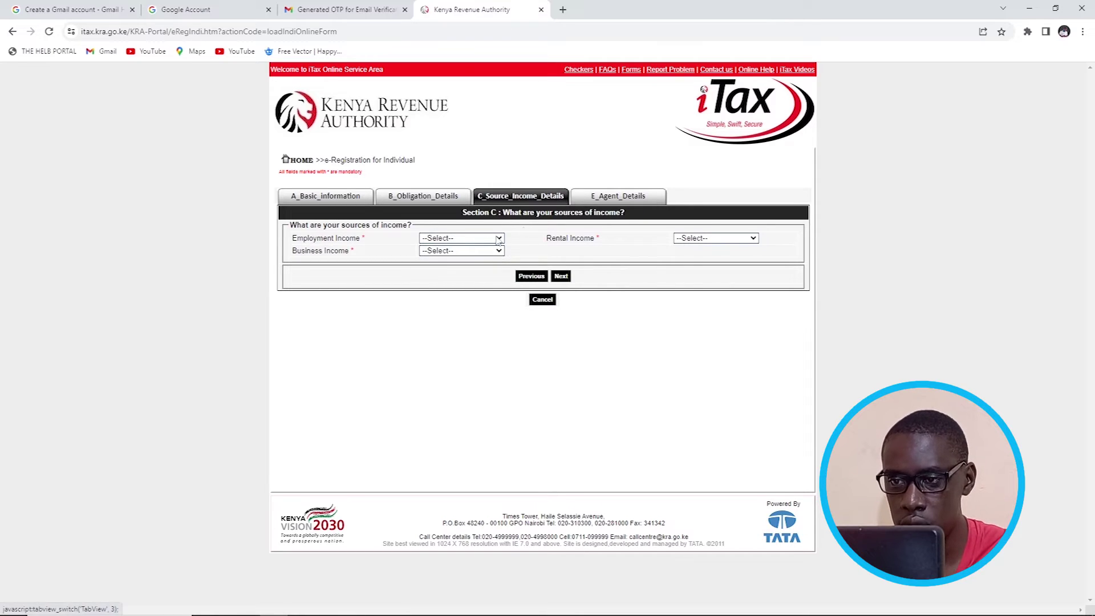
Answer No for Employment, Rental and Business Income and continue to agent details.
{"action": "left_click", "coordinate": [423, 242]}
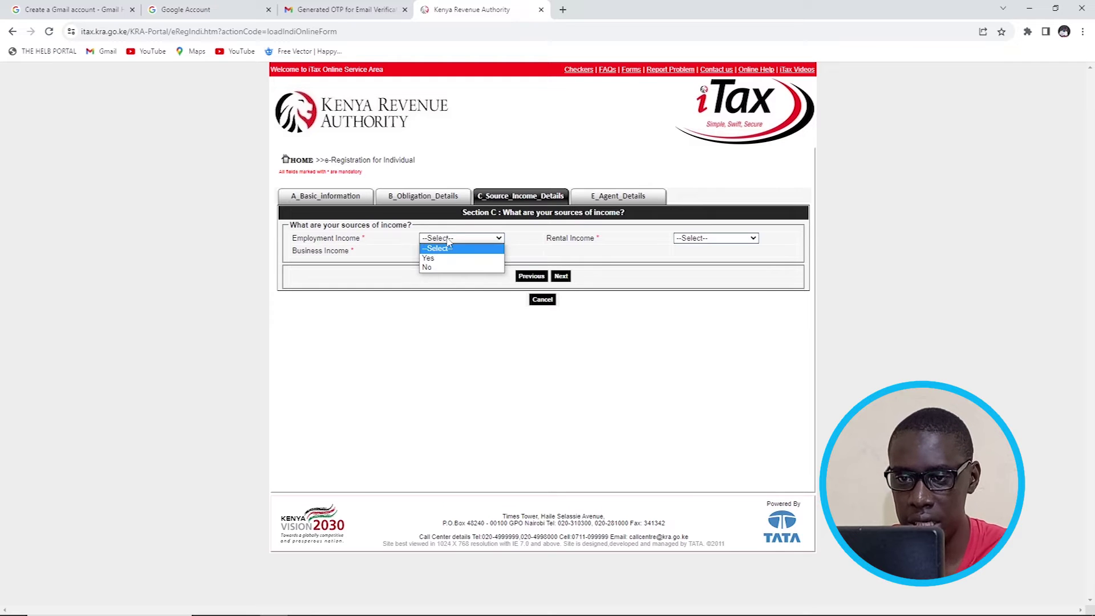
{"action": "left_click", "coordinate": [441, 269]}
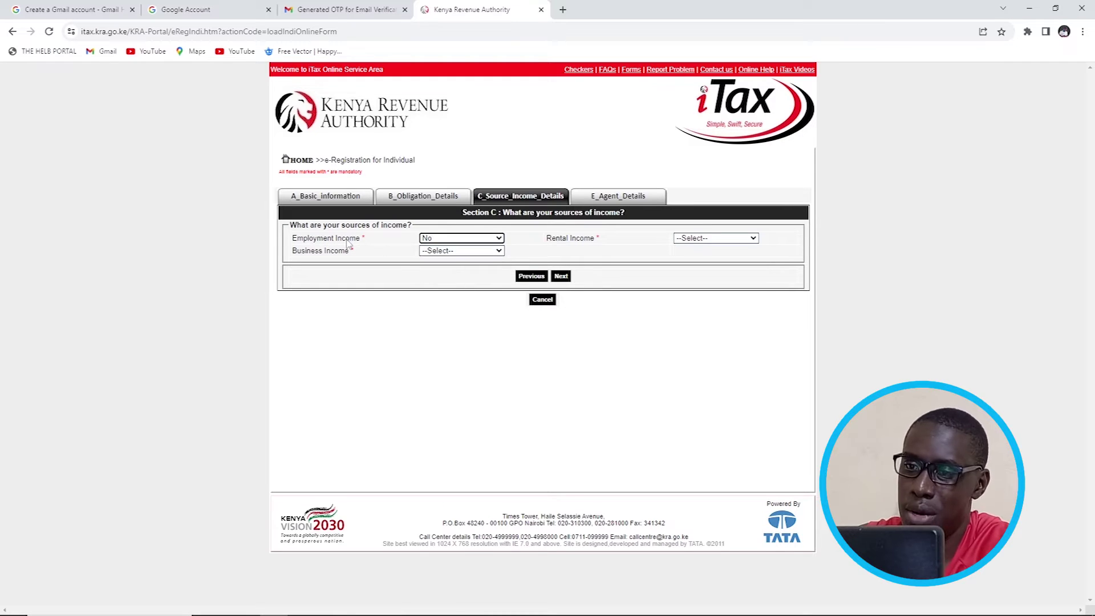
{"action": "left_click", "coordinate": [703, 240]}
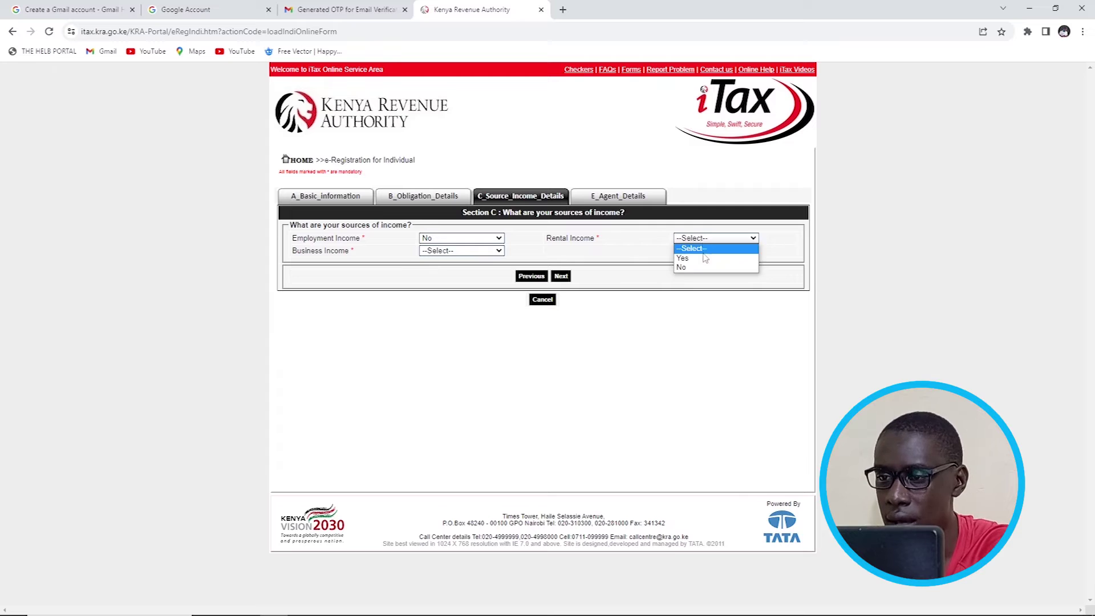
{"action": "left_click", "coordinate": [701, 267]}
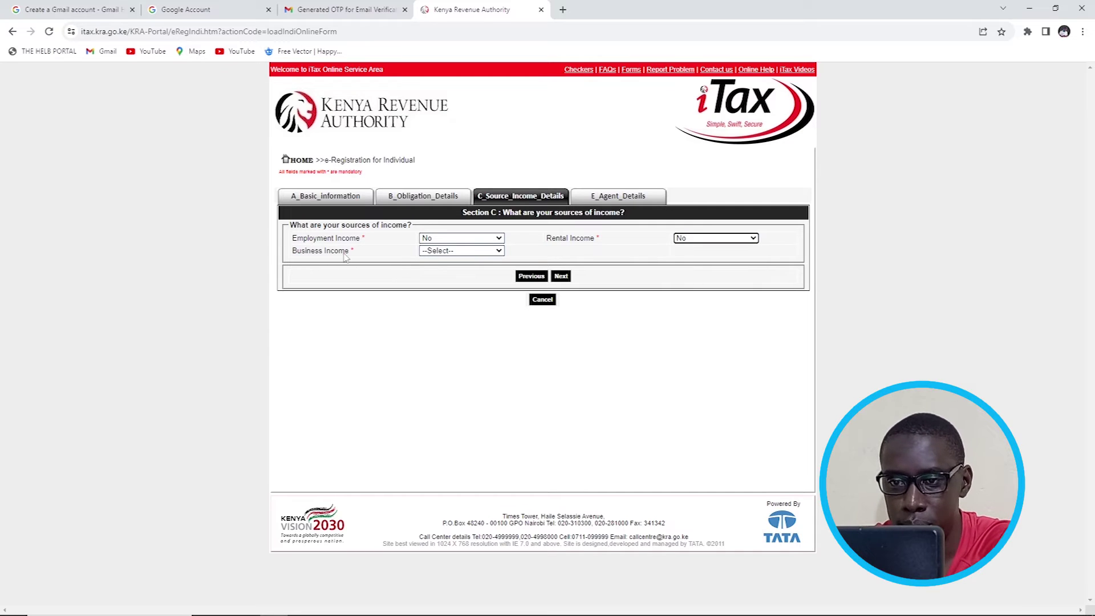
{"action": "left_click", "coordinate": [423, 254]}
{"action": "left_click", "coordinate": [439, 278]}
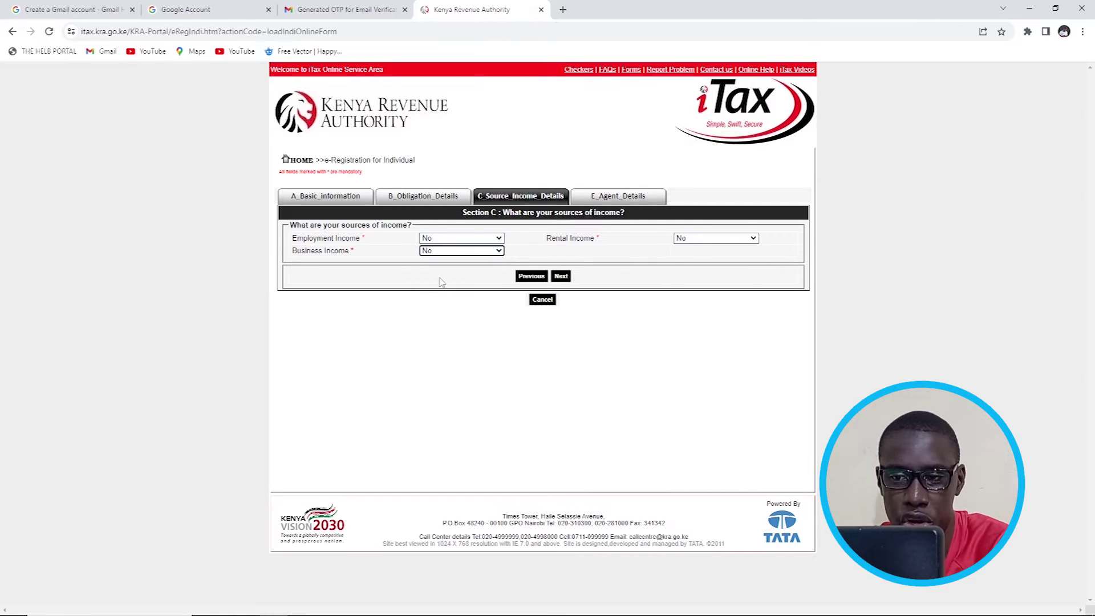
{"action": "left_click", "coordinate": [562, 277]}
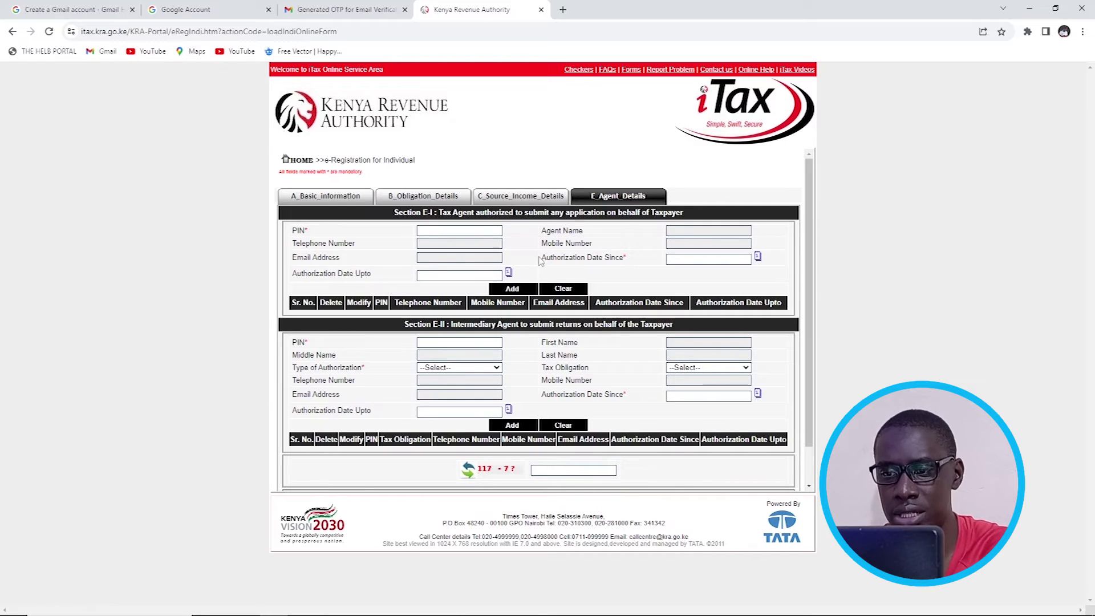
Answer the arithmetic security check, submit, and confirm both the email notice and submission dialog.
{"action": "left_click", "coordinate": [546, 472]}
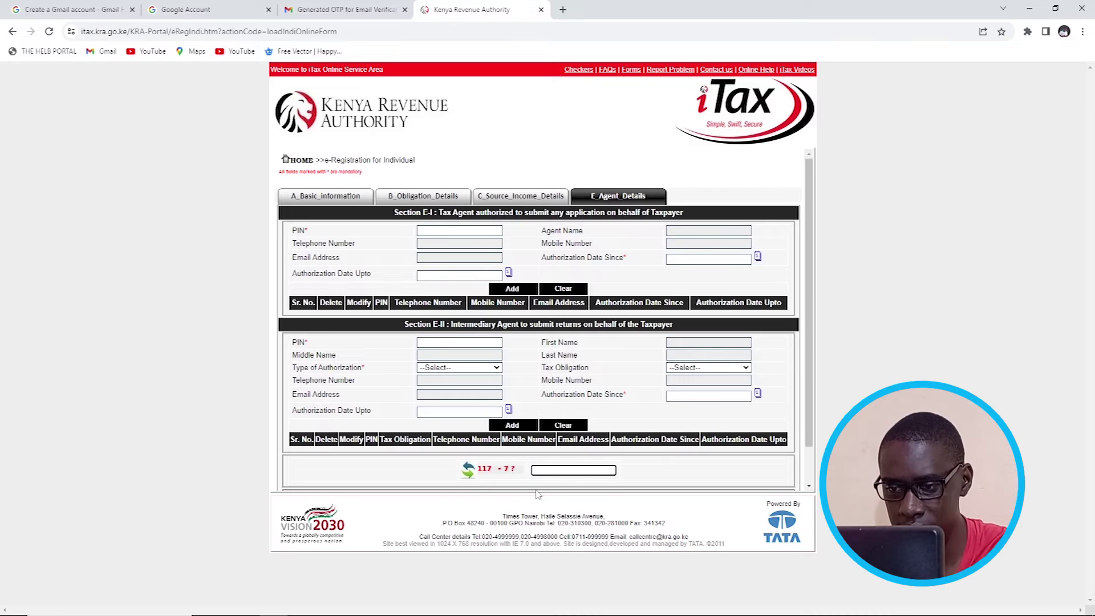
{"action": "scroll", "coordinate": [592, 474], "scroll_direction": "down", "scroll_amount": 1}
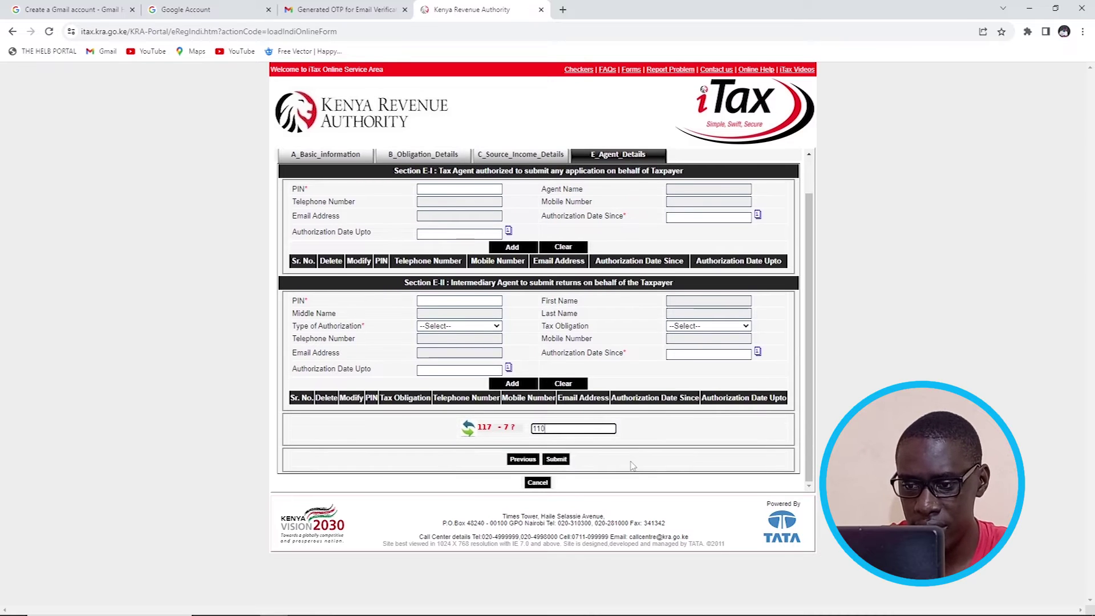
{"action": "left_click", "coordinate": [564, 466]}
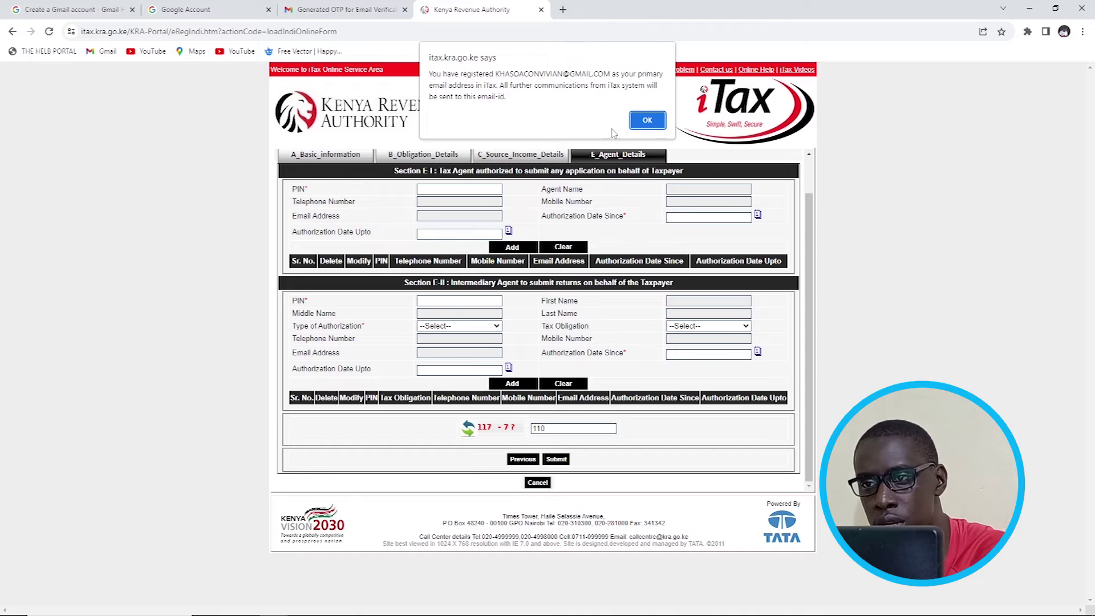
{"action": "left_click", "coordinate": [644, 119]}
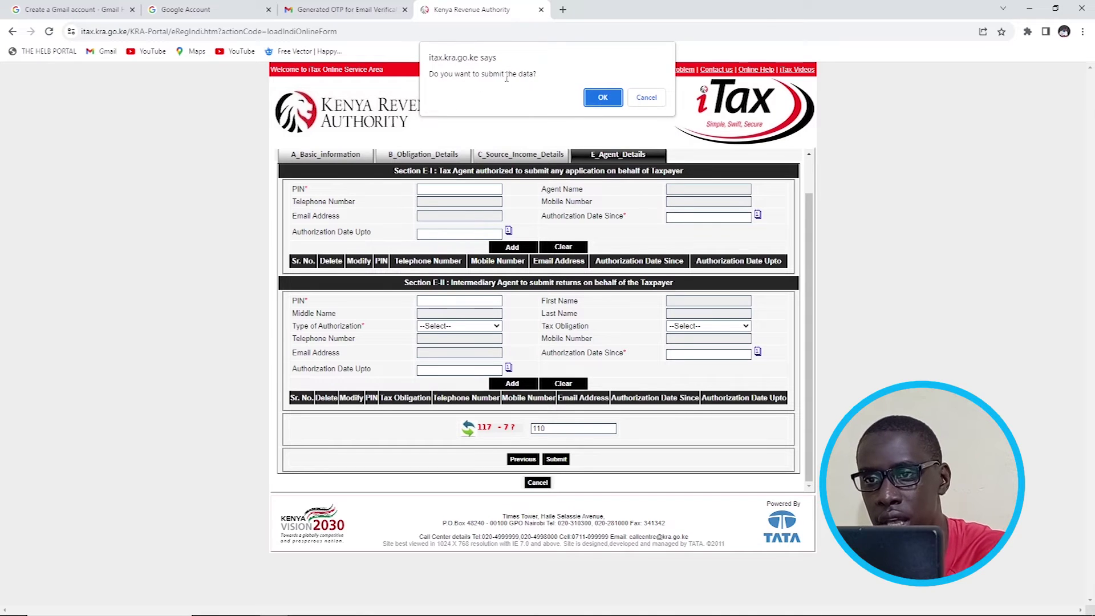
{"action": "left_click", "coordinate": [602, 99]}
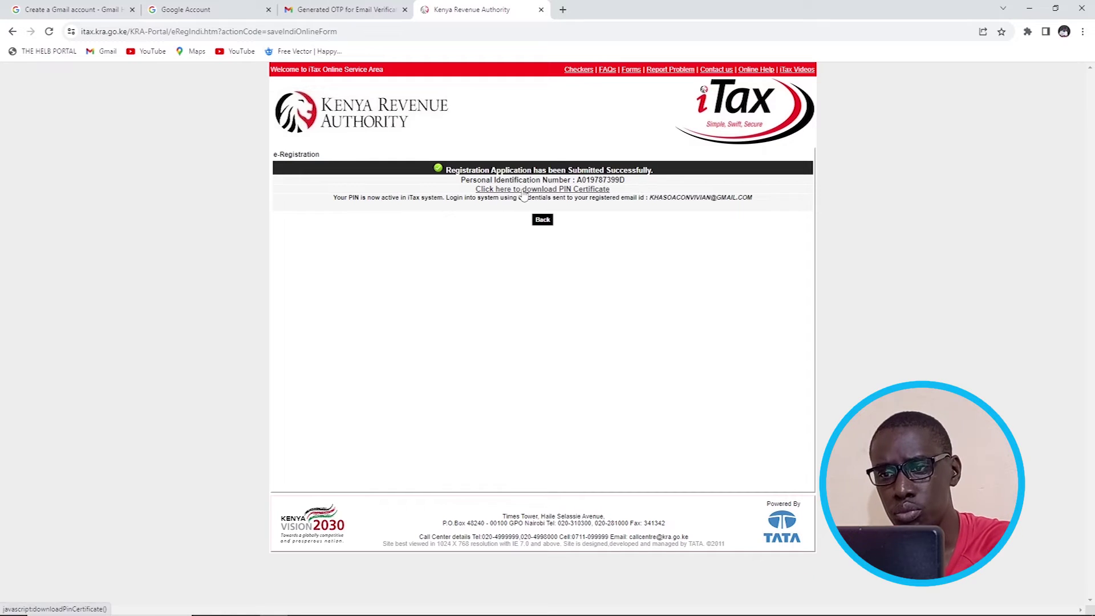
Download the PIN certificate, opening it as receipt (30).pdf.
{"action": "left_click", "coordinate": [534, 190]}
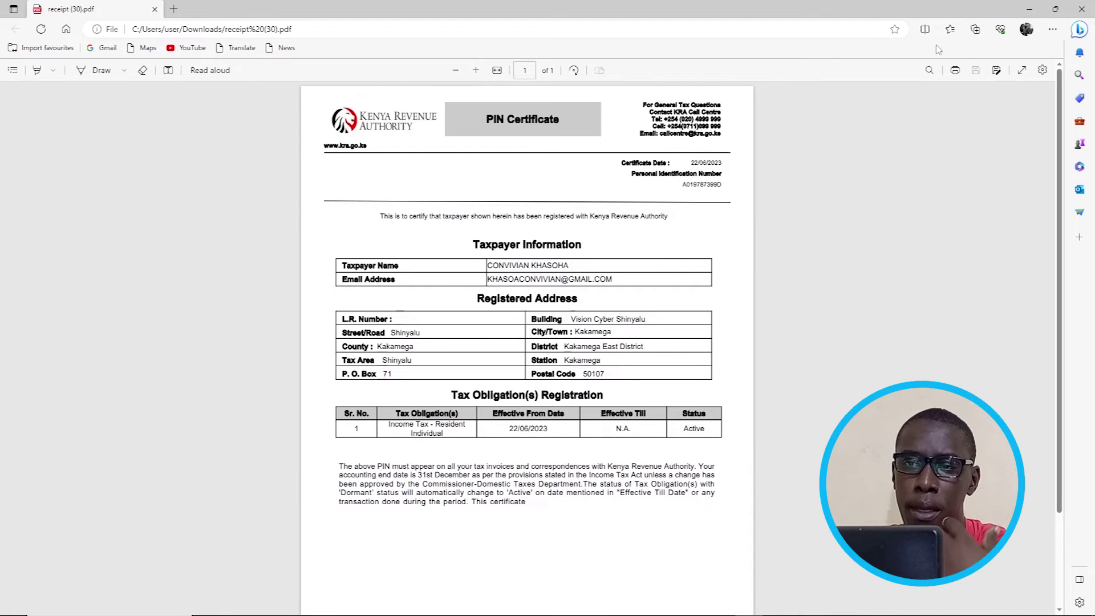
Print the PIN certificate from Edge's PDF viewer after expanding More settings.
{"action": "left_click", "coordinate": [955, 70]}
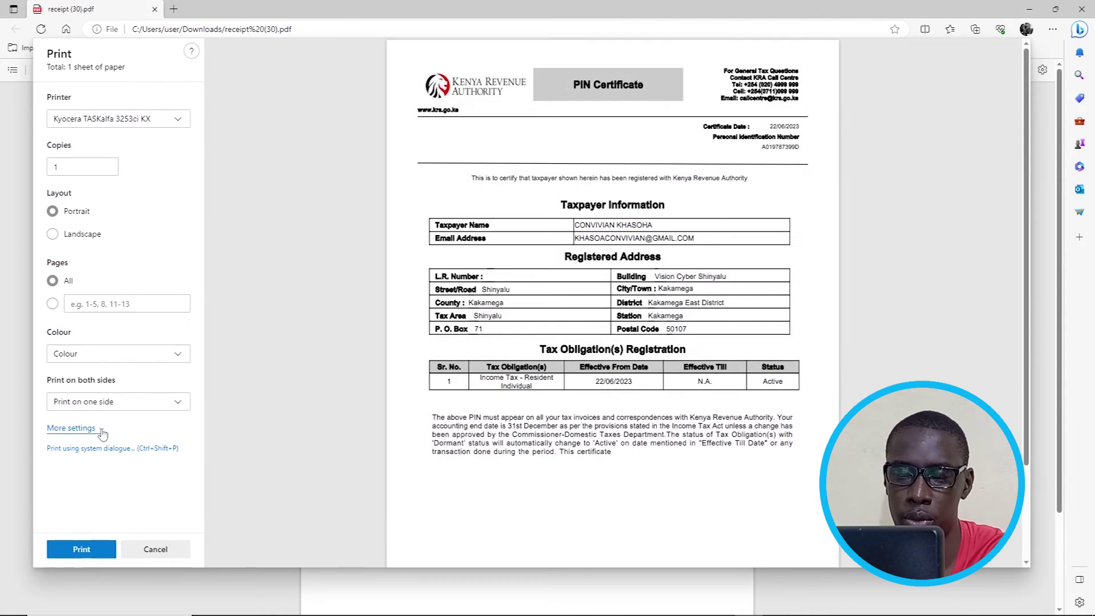
{"action": "left_click", "coordinate": [92, 428]}
{"action": "left_click", "coordinate": [91, 549]}
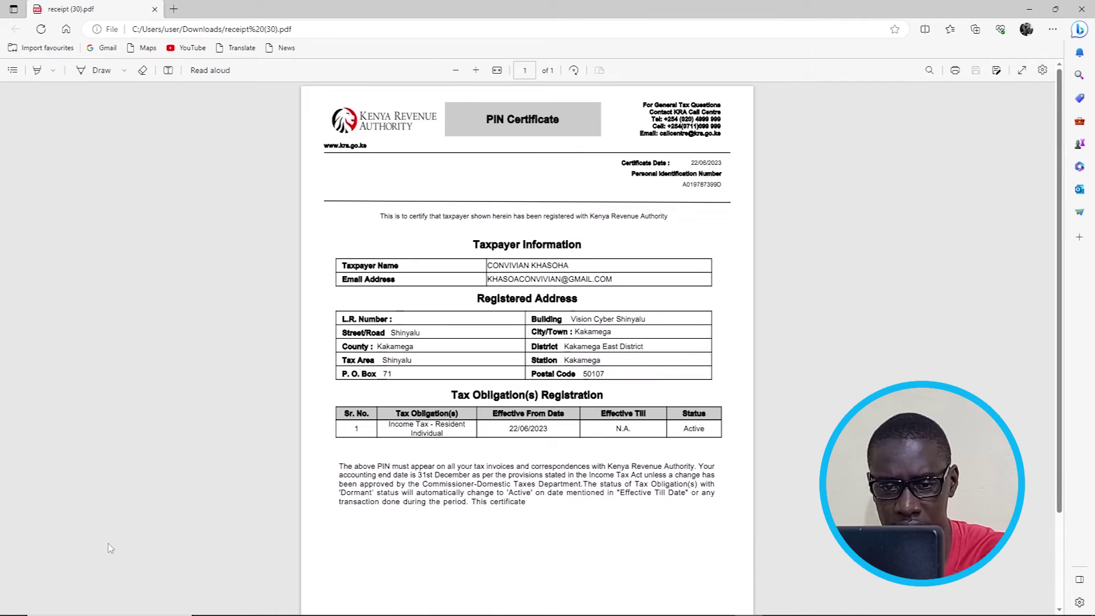